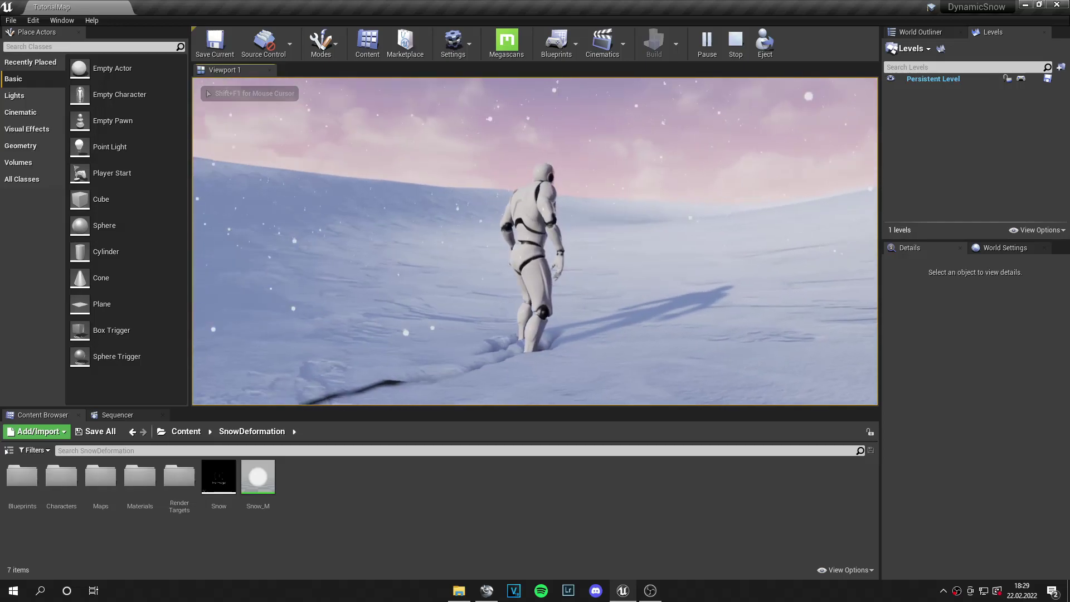
Step: Run the character across the snow to test the deformation trails and end the play session
key("w")
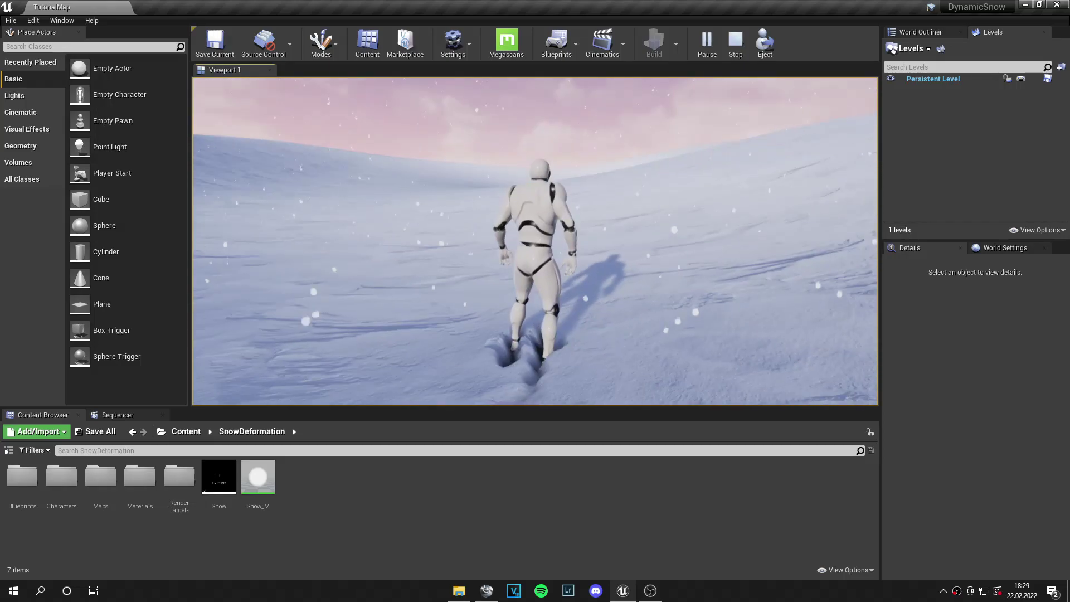
key("w")
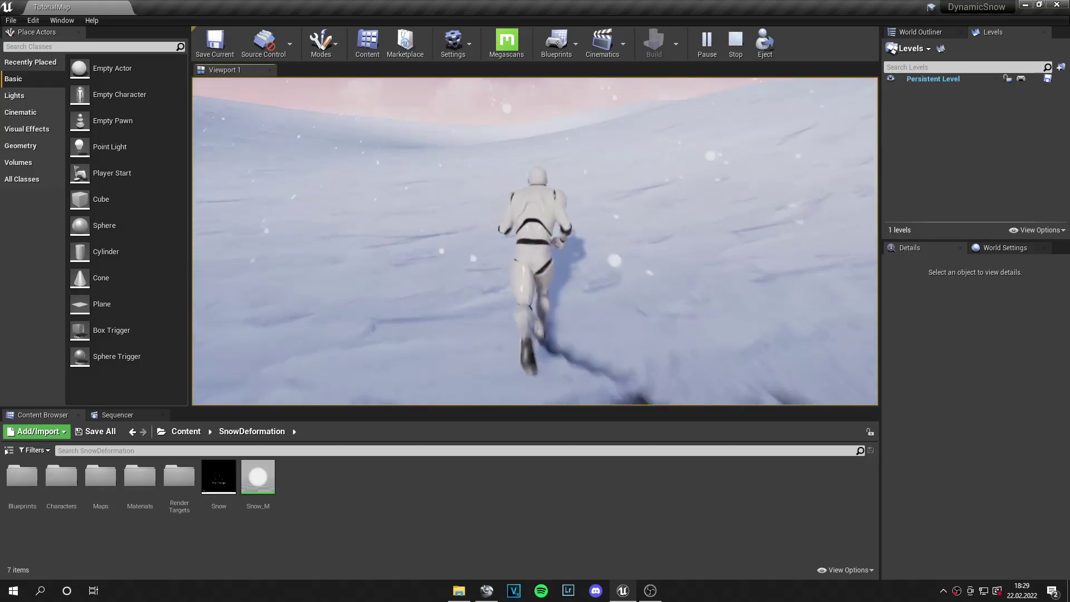
key("w")
key("d")
key("a")
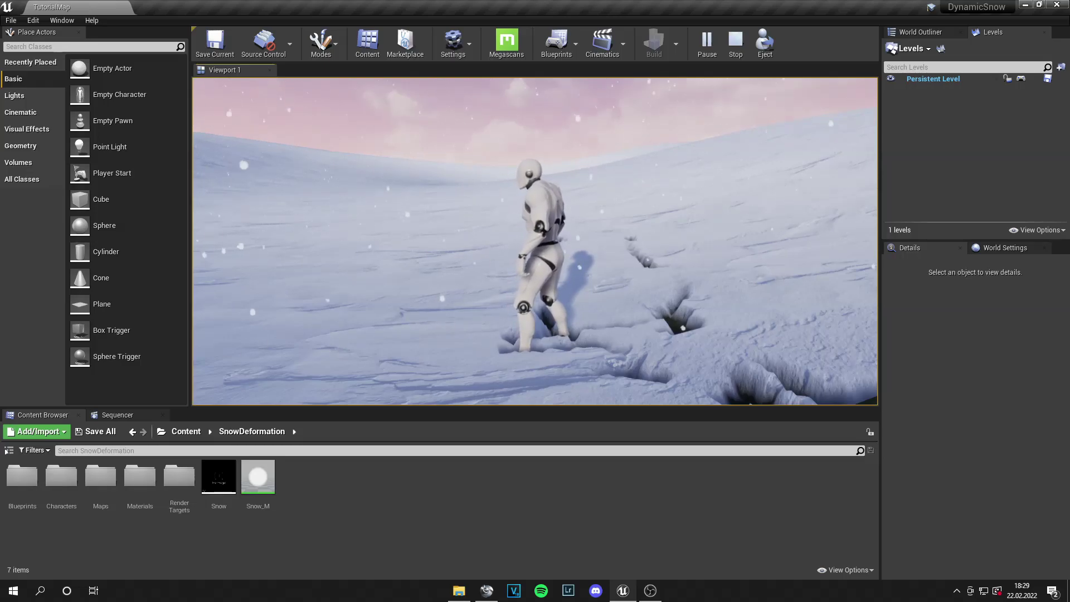
key("Escape")
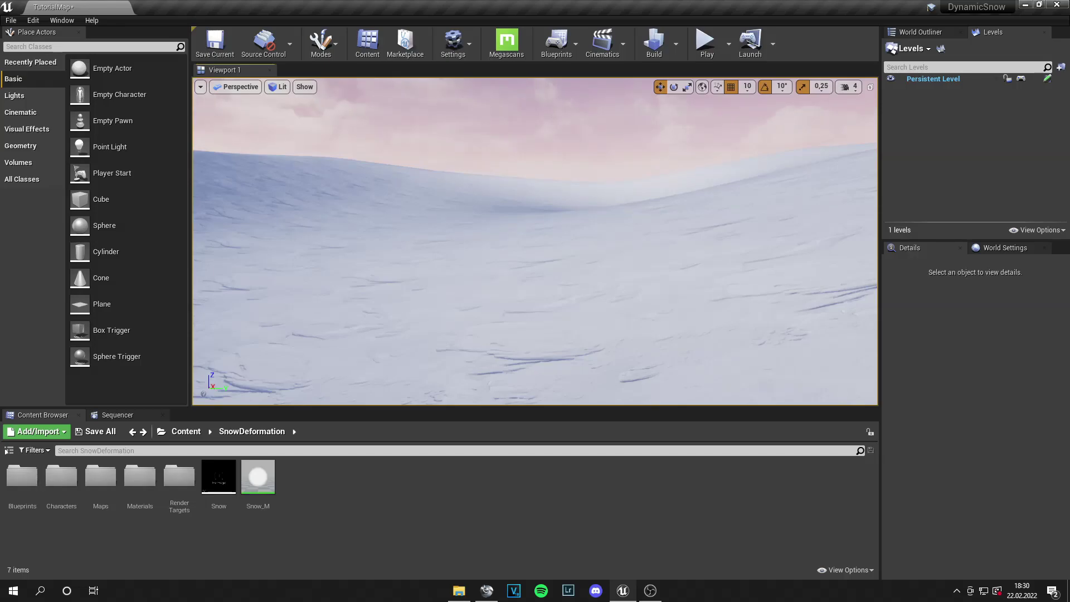
right_click_drag(554, 225, 566, 204)
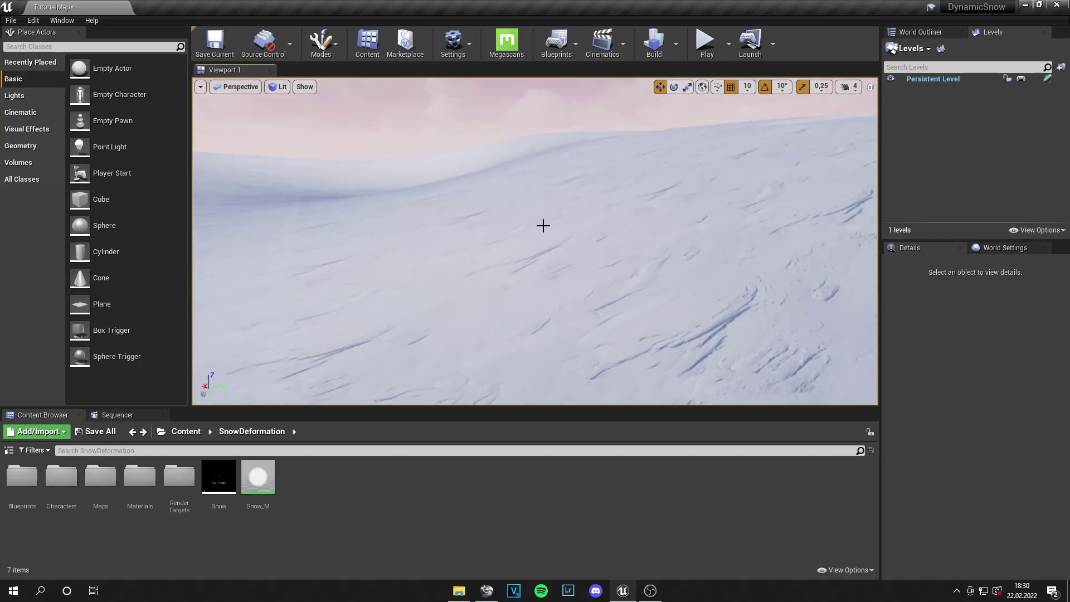
Step: Open the RT_Capture render target from the RenderTargets folder, examine its captured trail image and settings, and close it
double_click(180, 477)
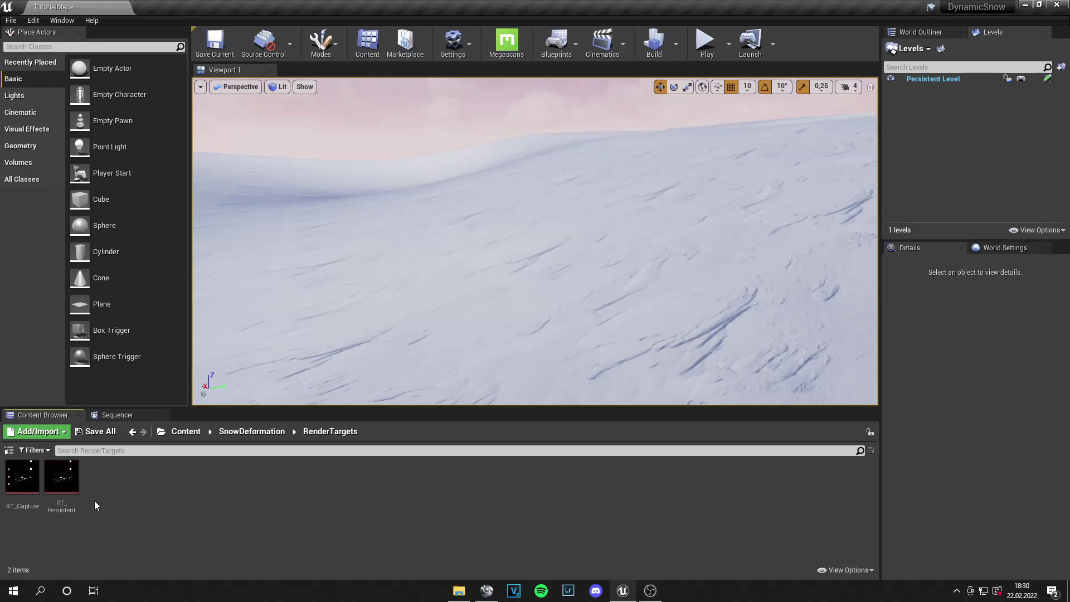
double_click(29, 490)
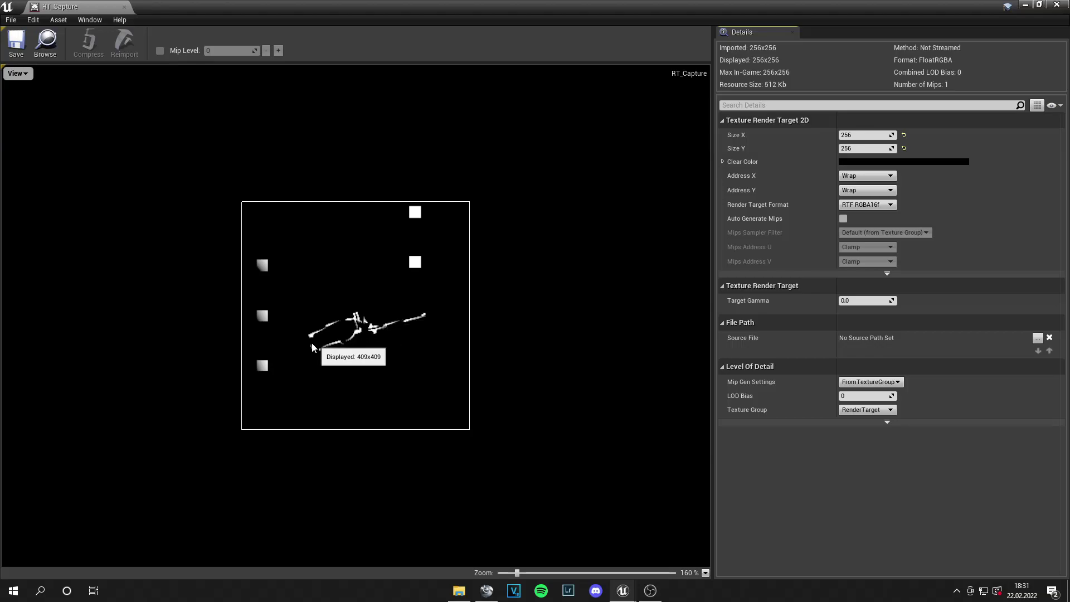
scroll(530, 323, "down", 6)
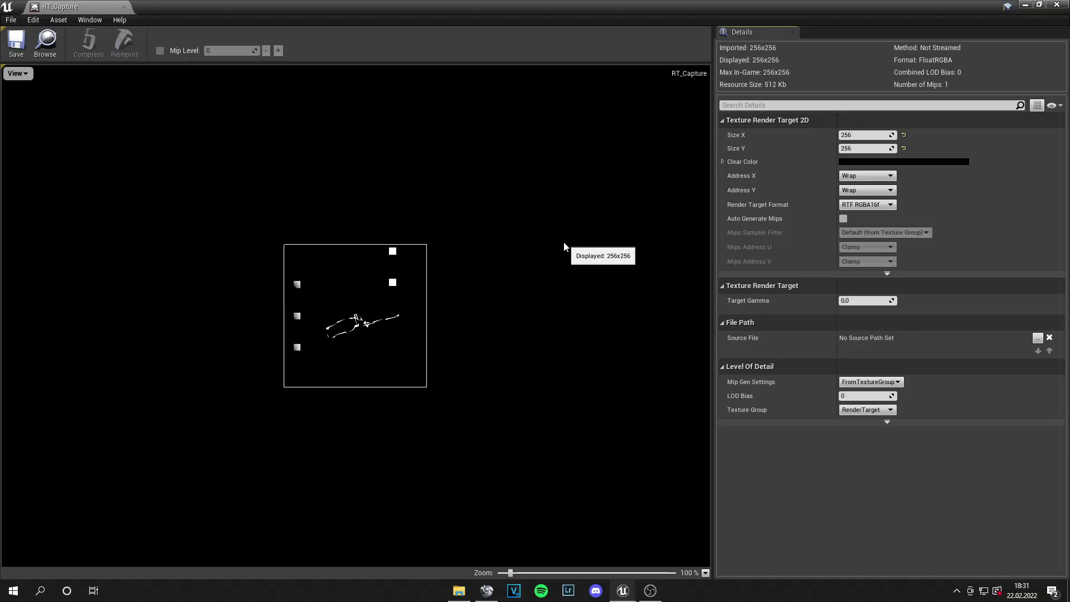
left_click(1057, 5)
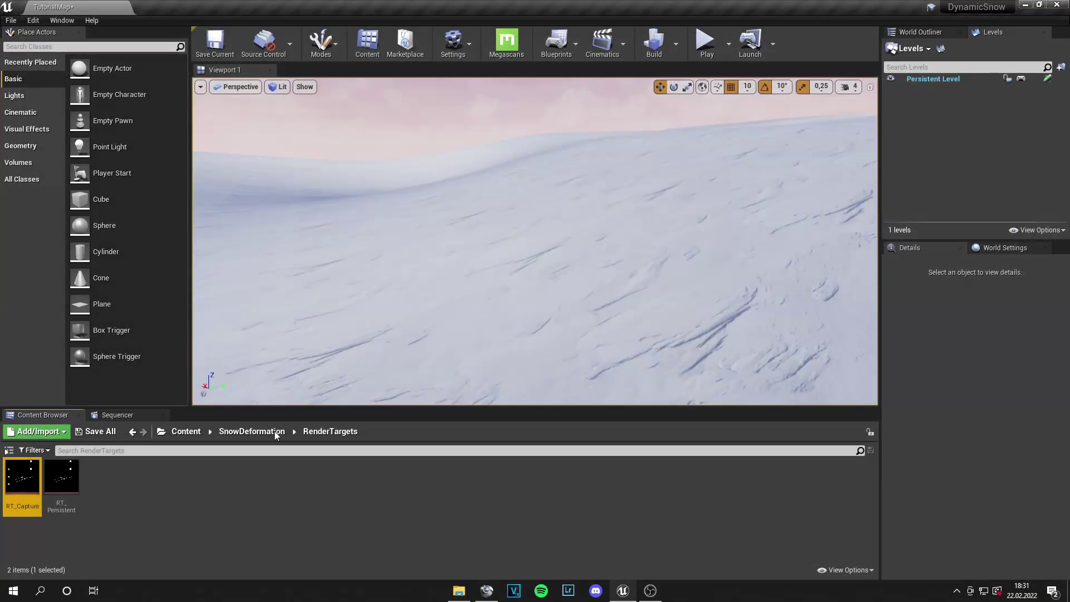
Step: Open the RT_Persistent render target, examine its image and size settings, and close it
left_click(109, 499)
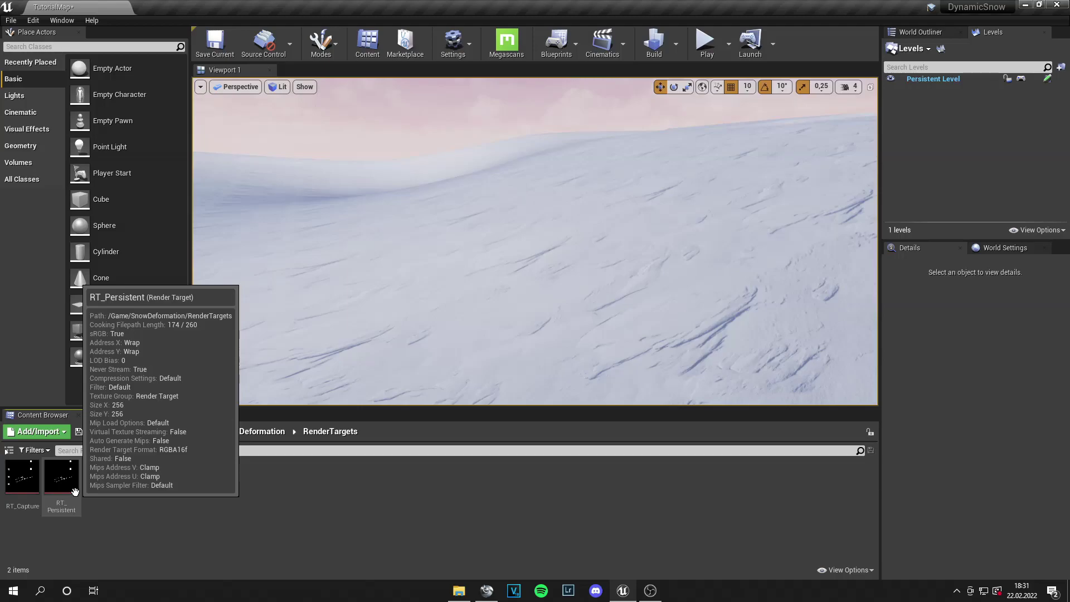
double_click(74, 492)
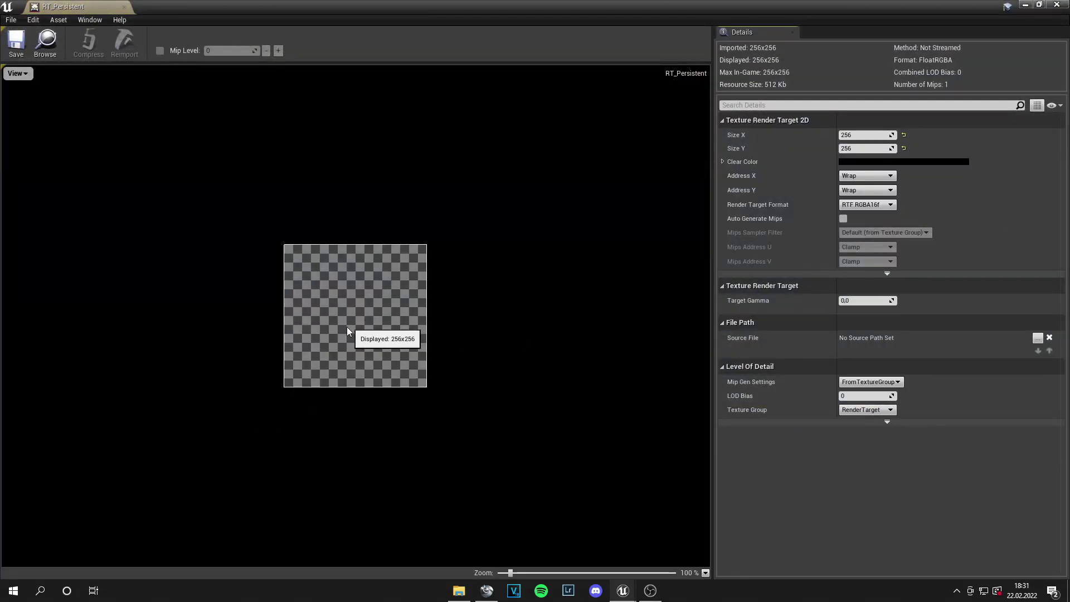
scroll(380, 342, "up", 3)
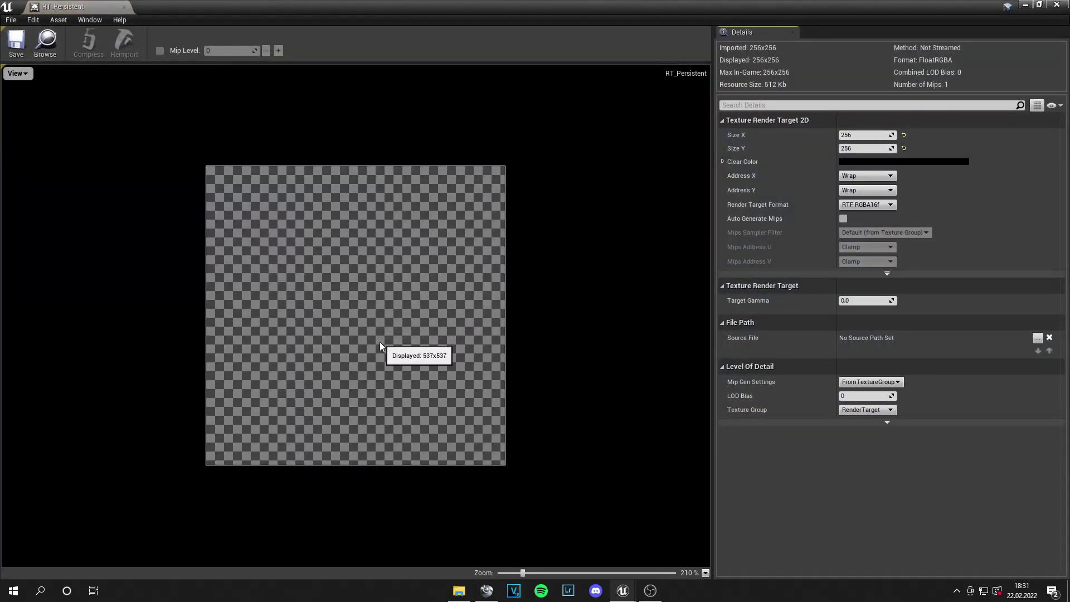
scroll(379, 343, "down", 5)
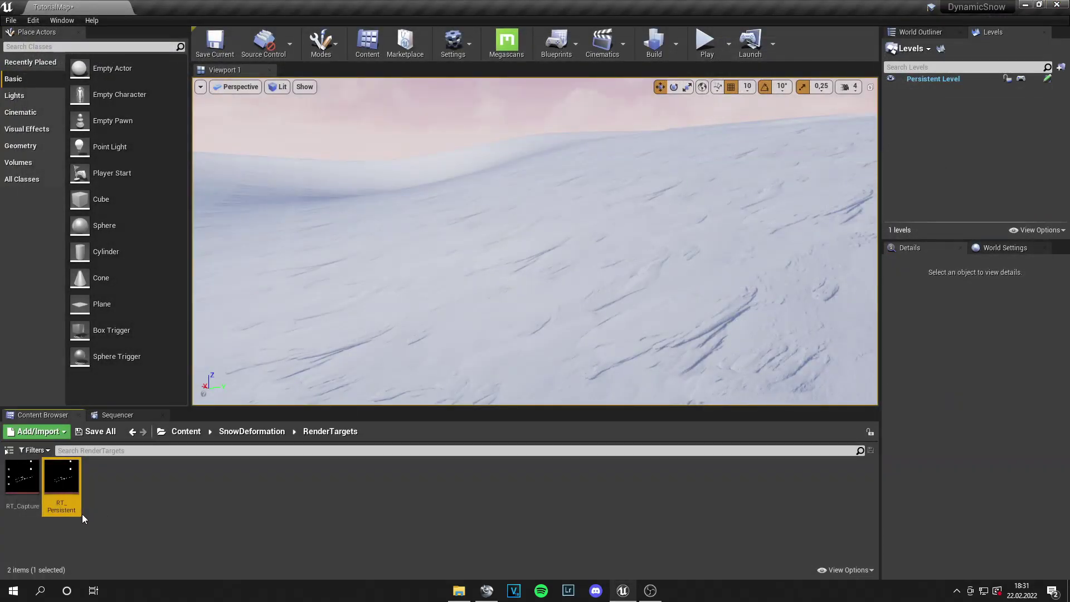
mouse_move(33, 482)
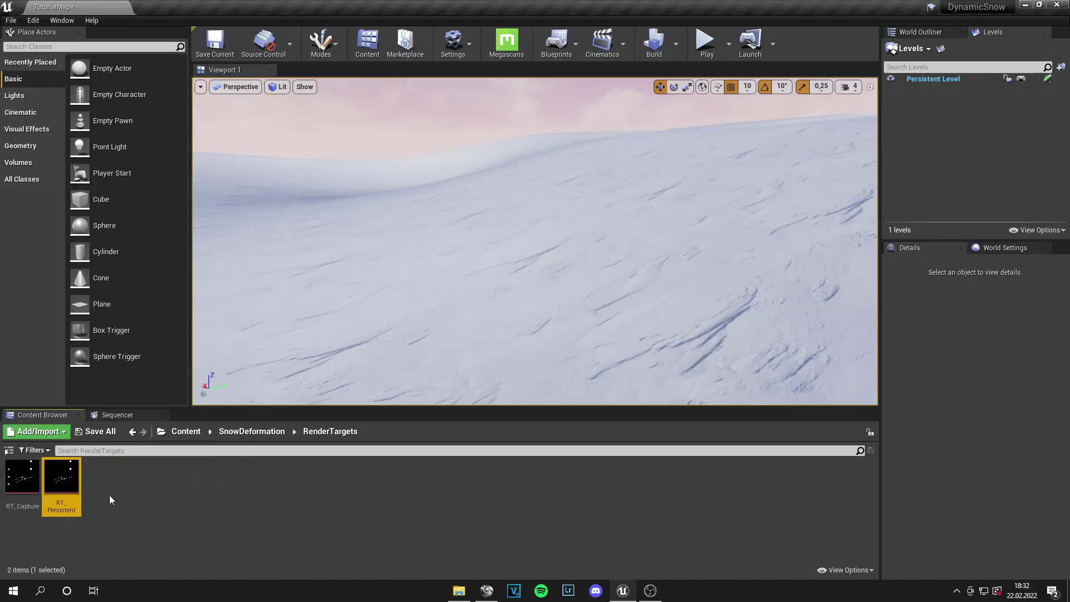
Step: Open the M_Landscape material from the Materials folder and disconnect the lower Texture Sample from the Normal input
left_click(275, 435)
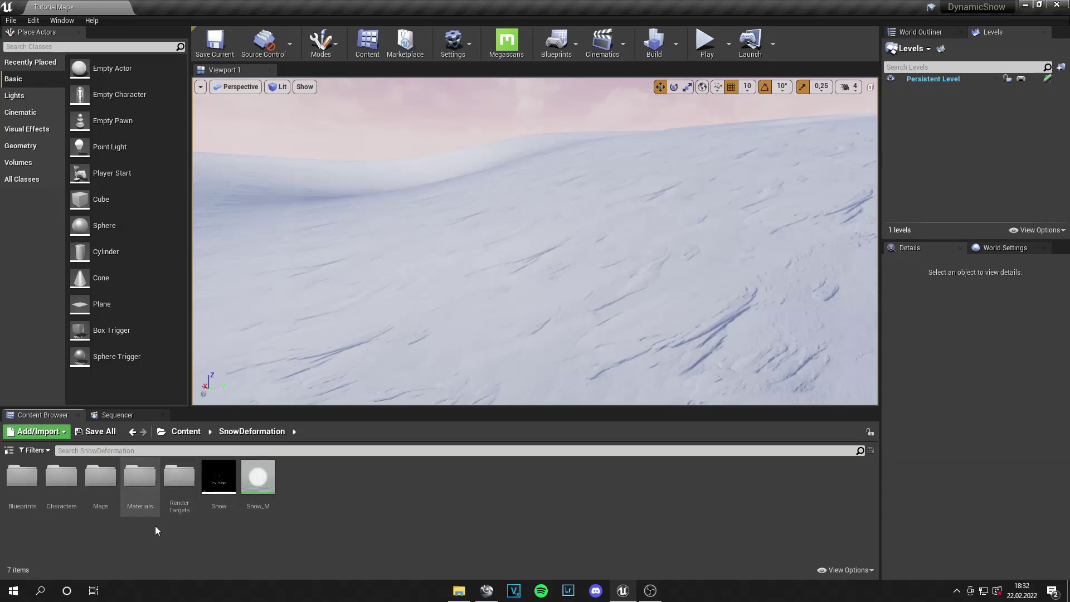
double_click(140, 477)
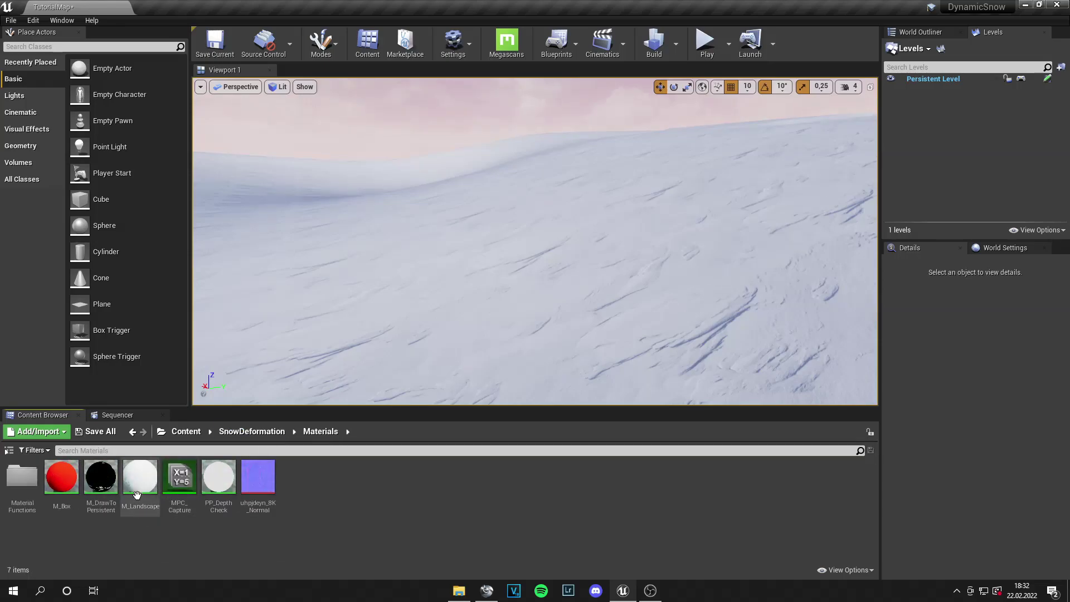
double_click(151, 490)
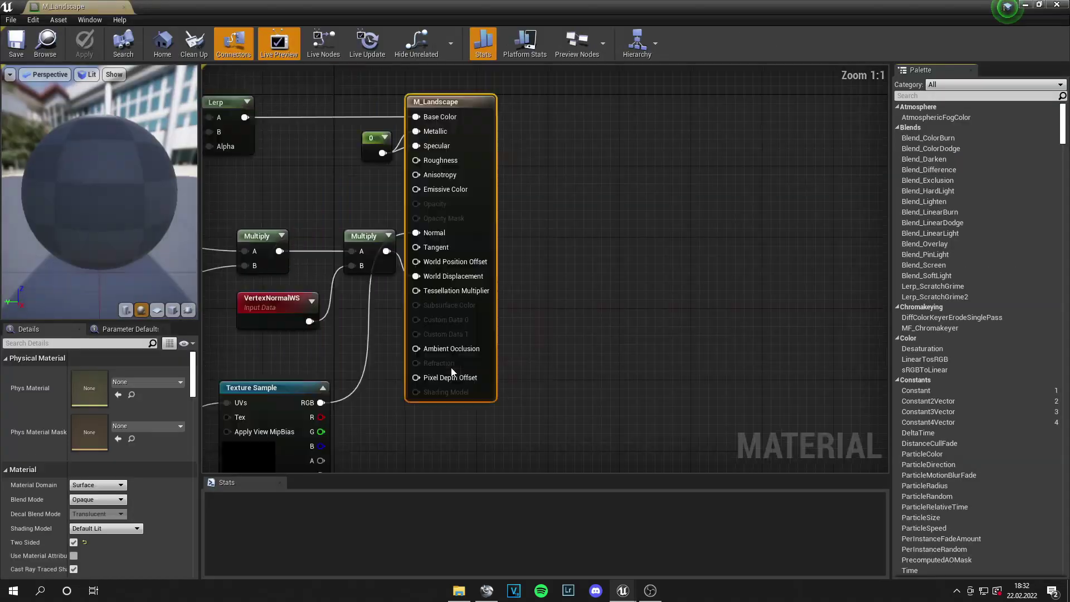
right_click_drag(451, 367, 544, 387)
scroll(422, 389, "down", 3)
right_click_drag(377, 379, 641, 356)
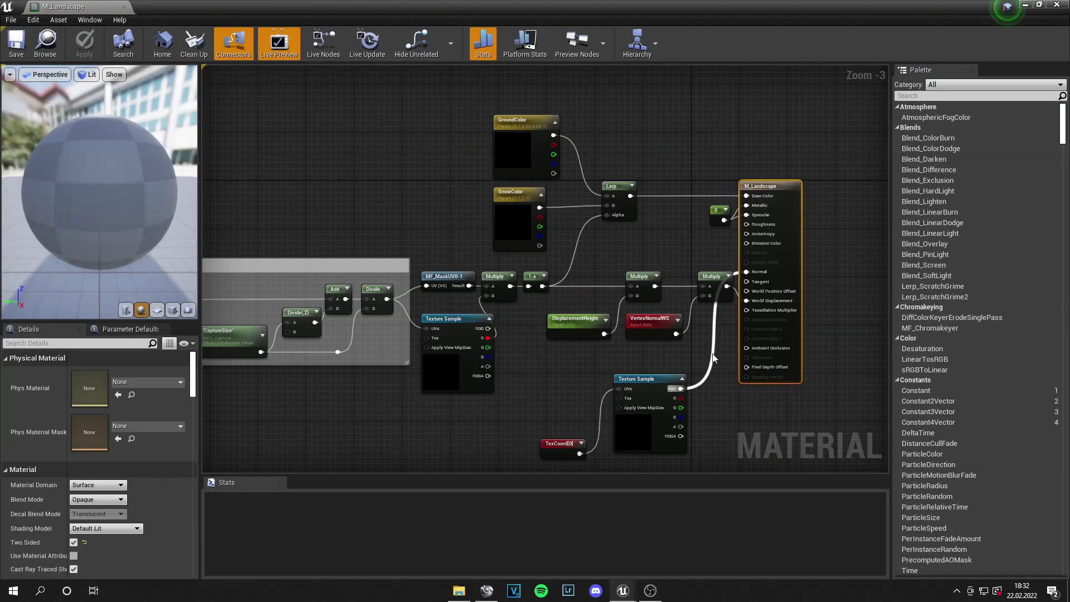
right_click_drag(510, 408, 586, 395)
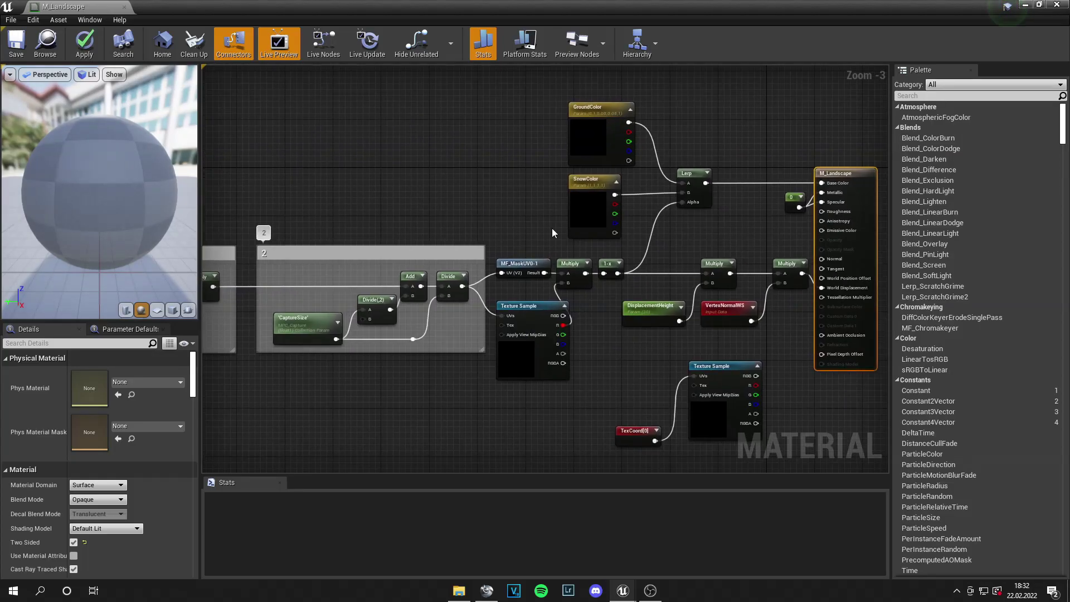
Step: Check the normal map's Texture Sample and TexCoord settings, and connect the sample's RGB output to M_Landscape's Normal input
right_click_drag(745, 414, 583, 357)
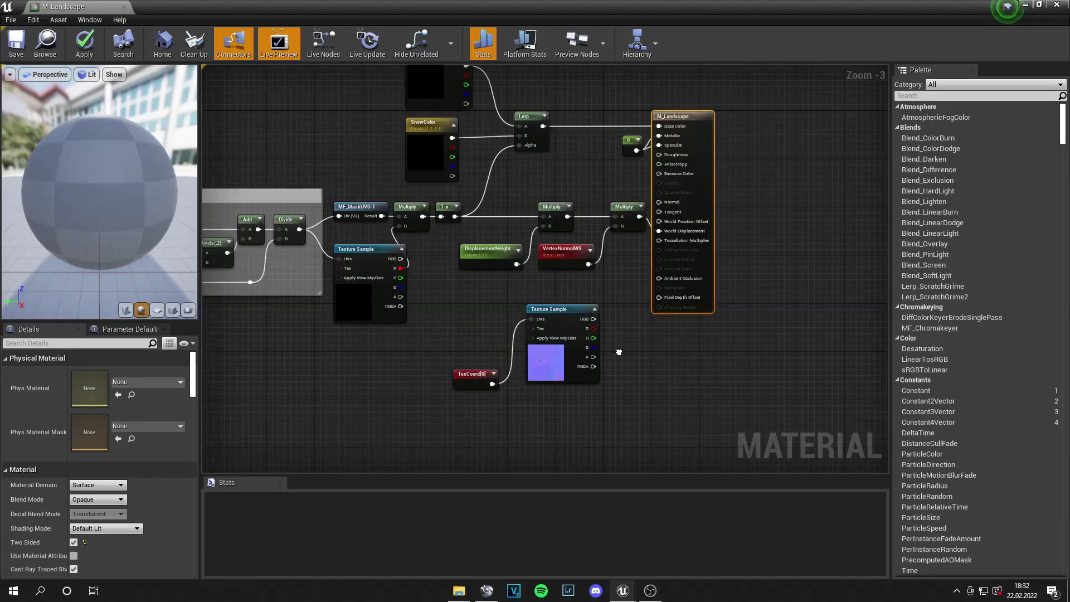
left_click(582, 357)
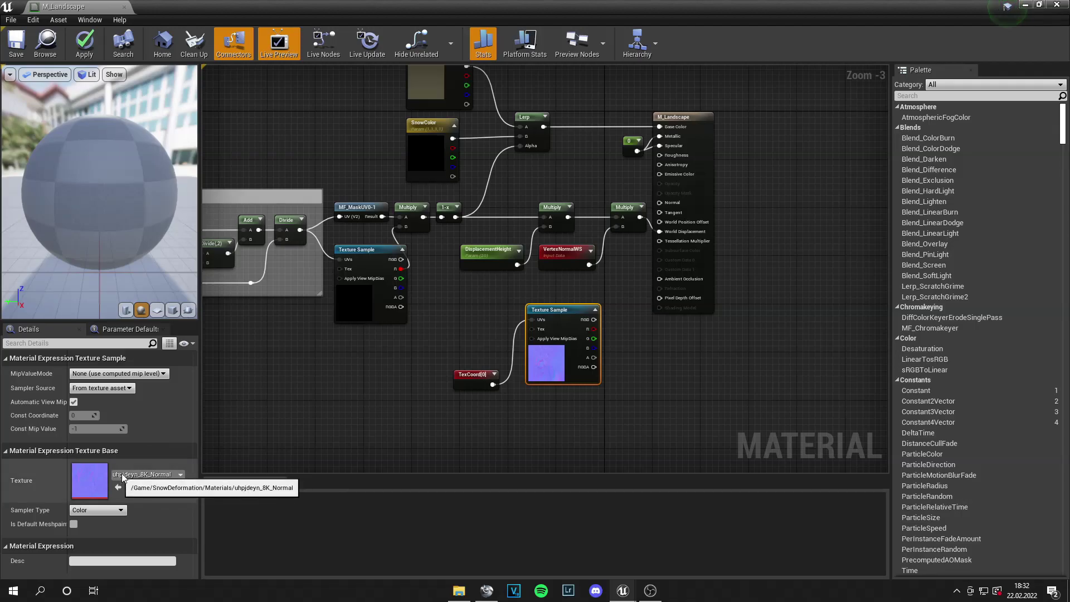
left_click(471, 379)
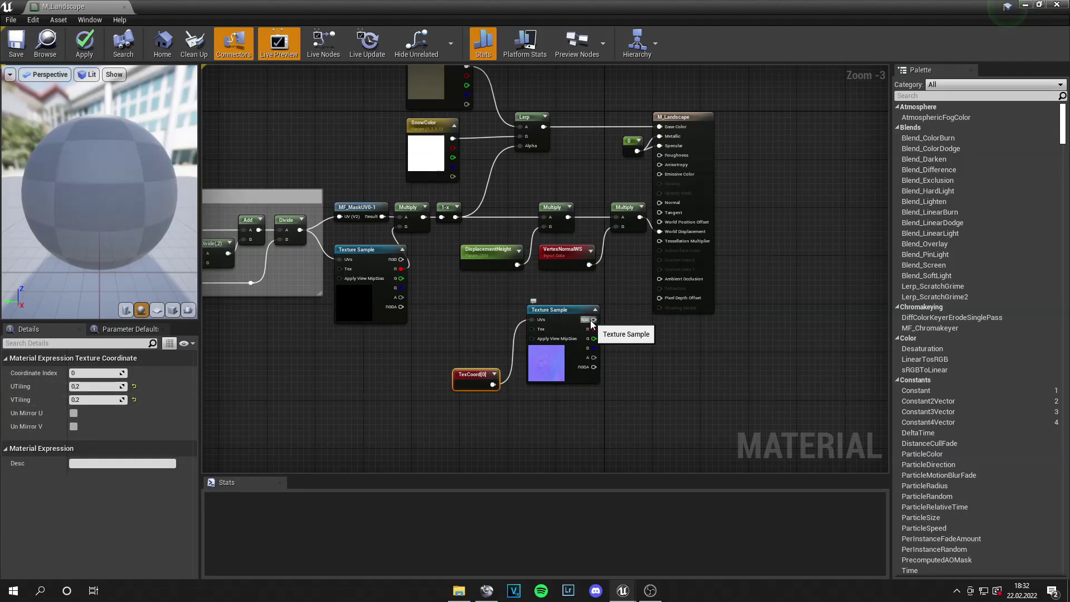
left_click_drag(592, 323, 661, 203)
right_click_drag(651, 313, 644, 474)
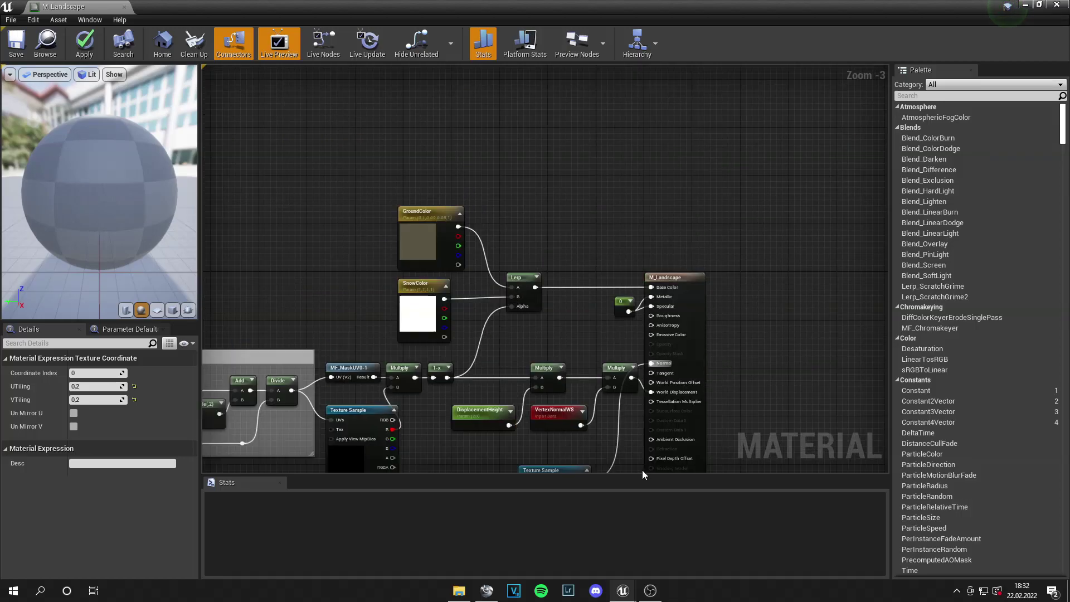
Step: Change the GroundColor parameter's default value to a light grey
scroll(547, 348, "up", 3)
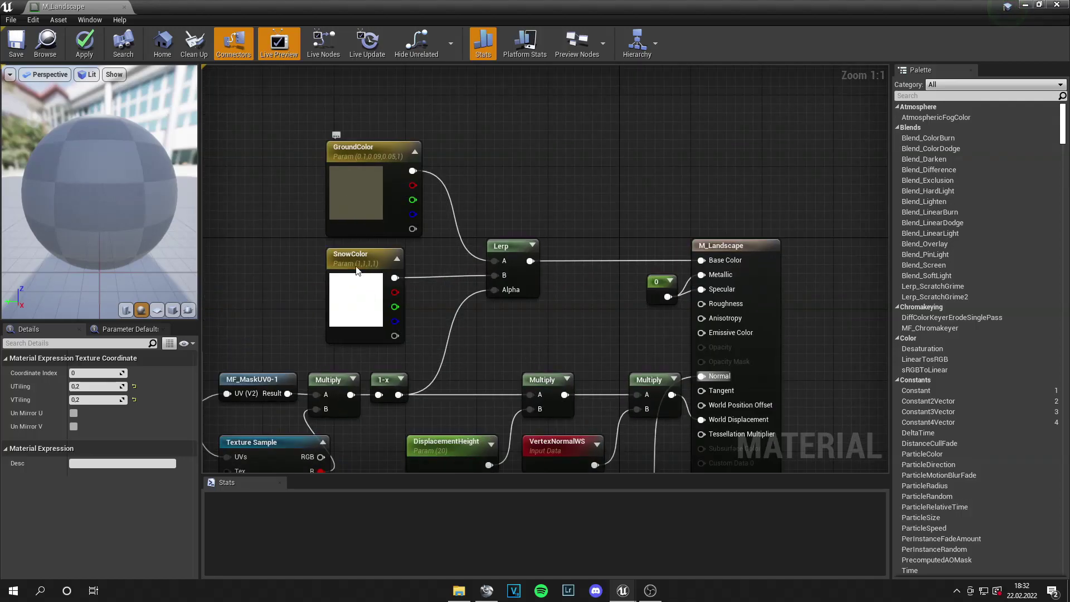
left_click(385, 201)
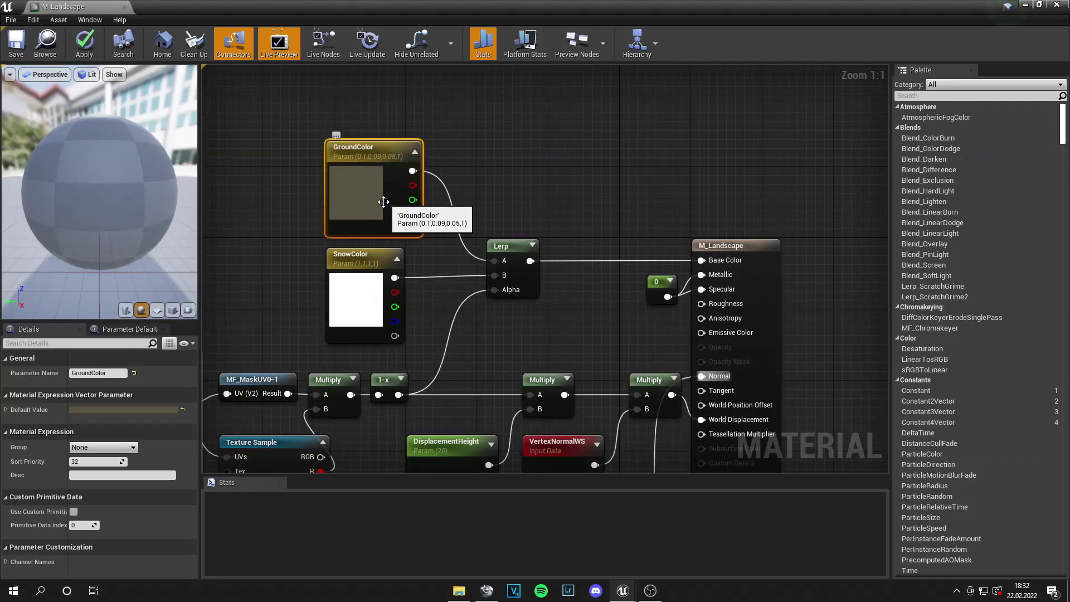
left_click(145, 410)
left_click_drag(310, 419, 314, 332)
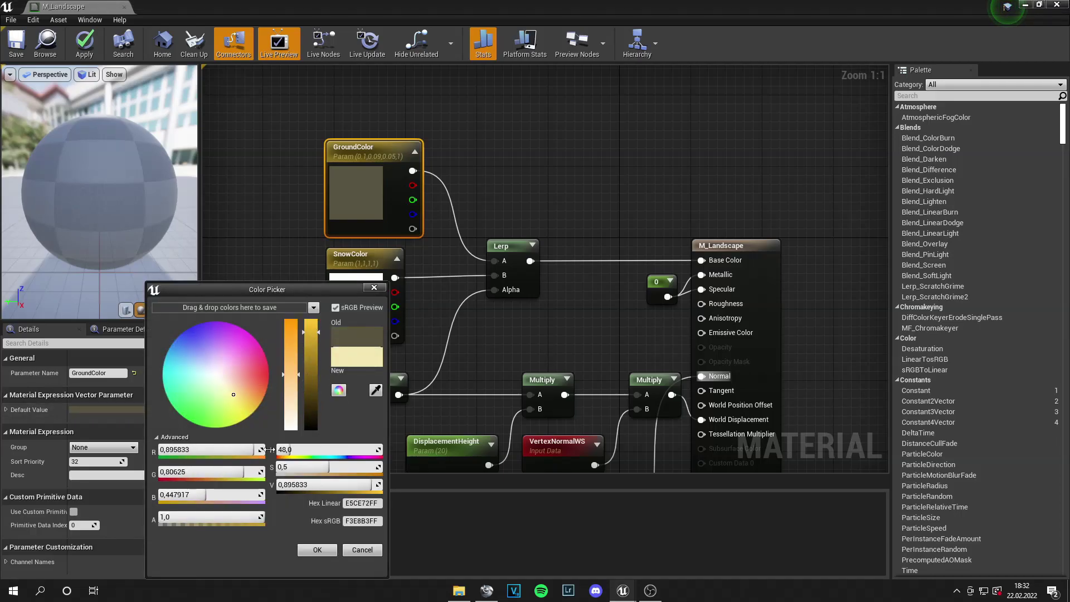
left_click_drag(234, 397, 215, 377)
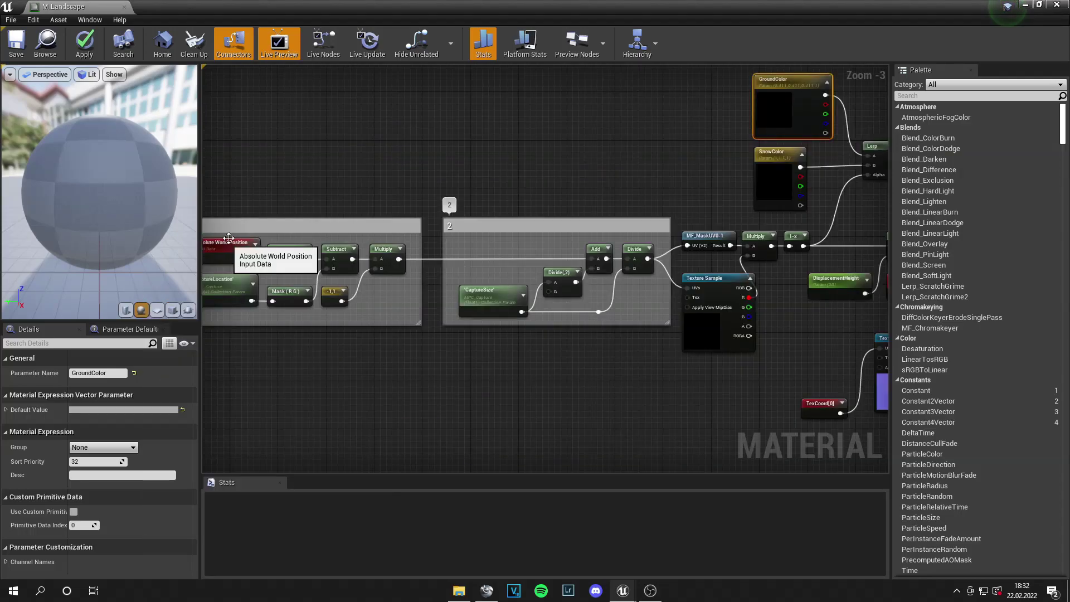
Step: Examine the M_Landscape displacement nodes, including the RT_Capture Texture Sample and the DisplacementHeight parameter
right_click_drag(808, 340, 393, 319)
scroll(393, 320, "up", 4)
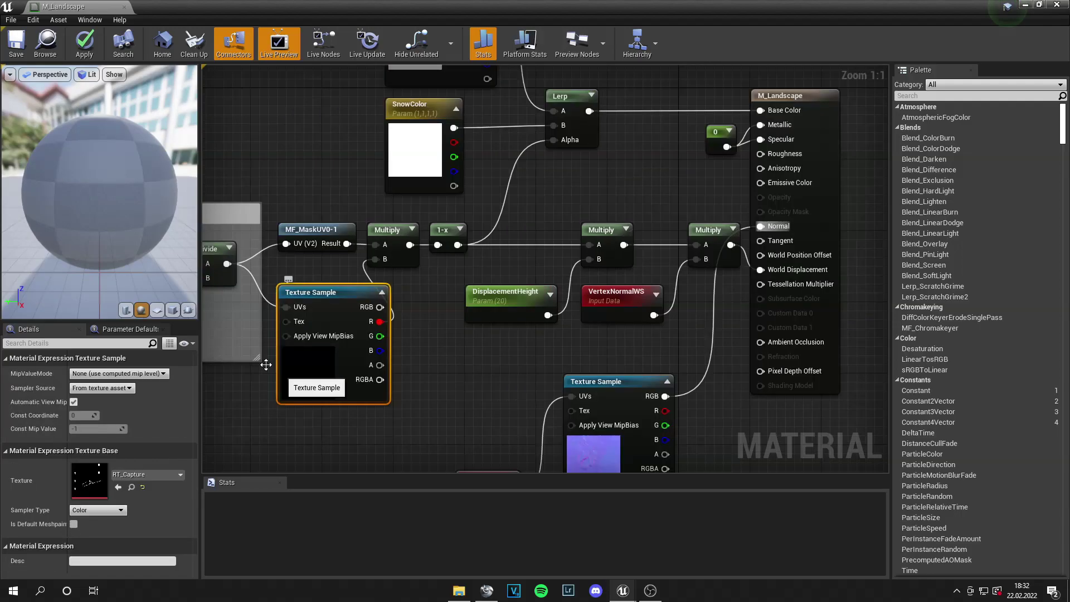
mouse_move(525, 375)
right_mouse_down()
mouse_move(423, 404)
mouse_move(527, 389)
right_mouse_up()
left_click(510, 329)
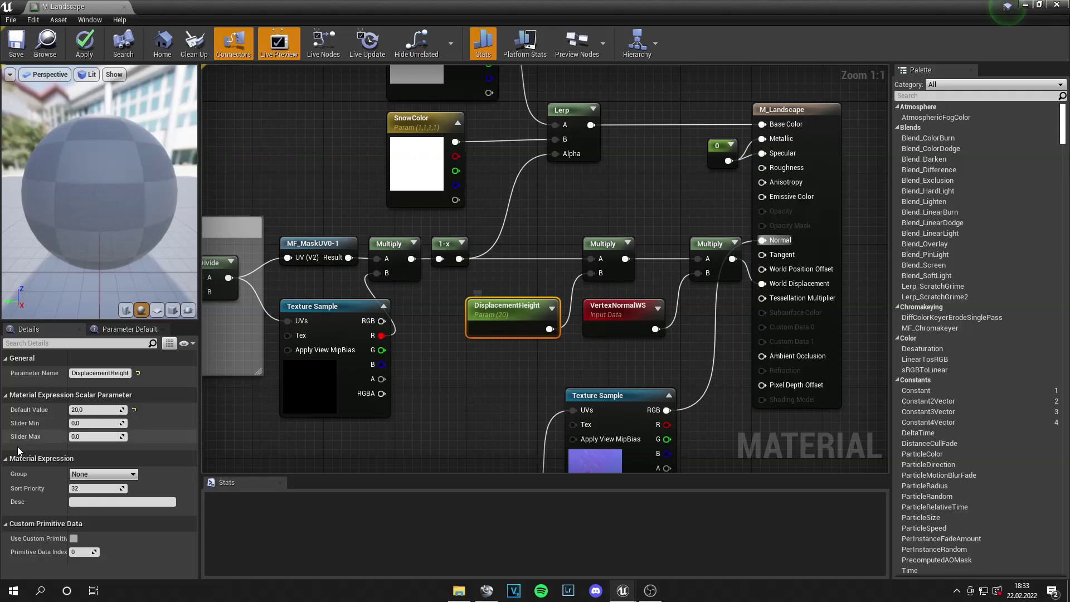
left_click(308, 374)
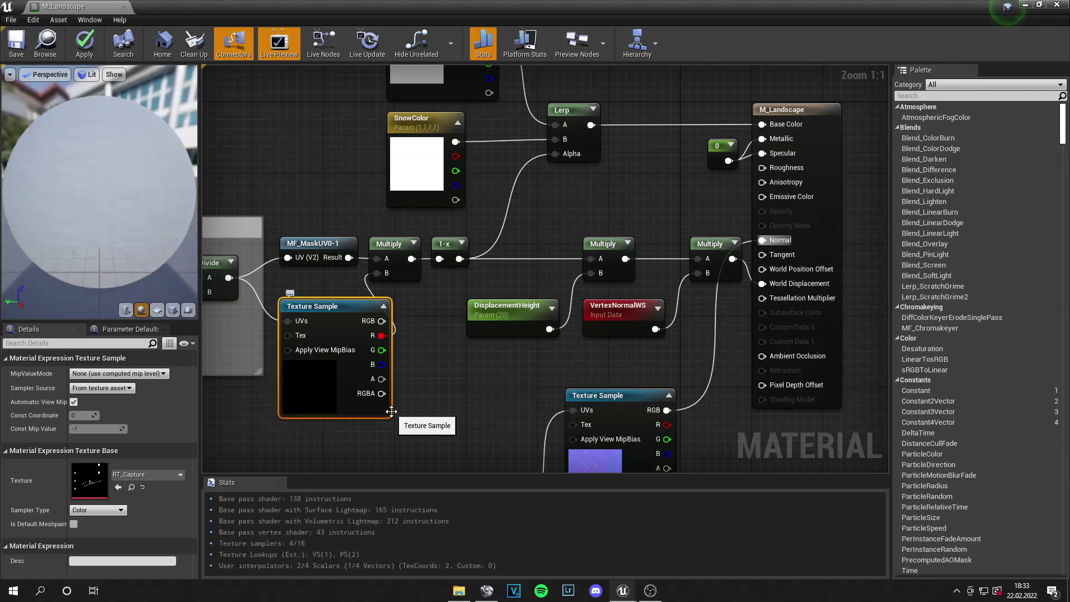
left_click(495, 364)
right_click_drag(495, 364, 474, 366)
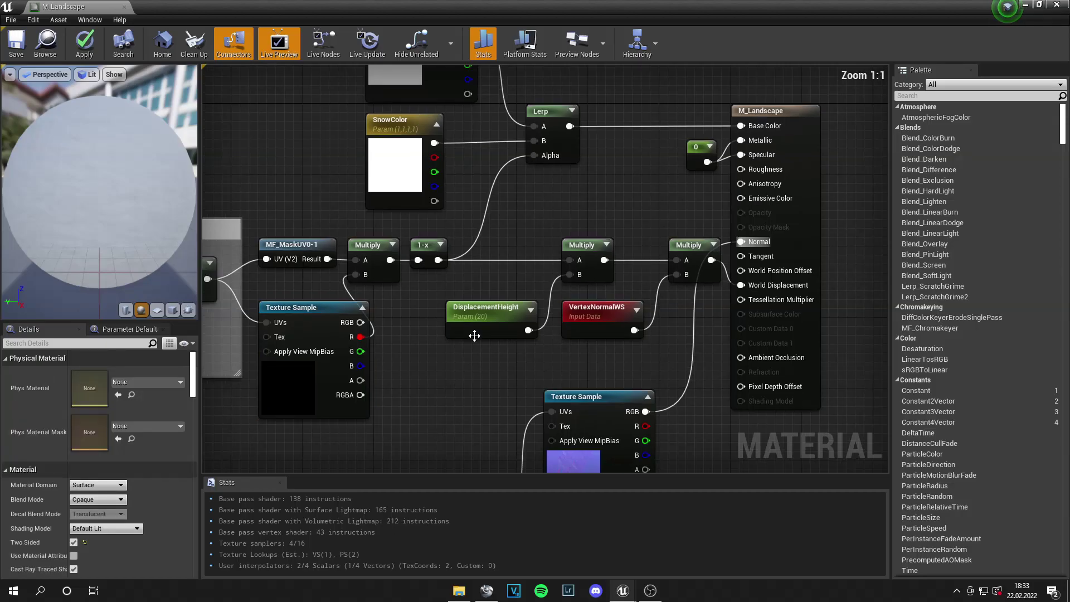
left_click(475, 336)
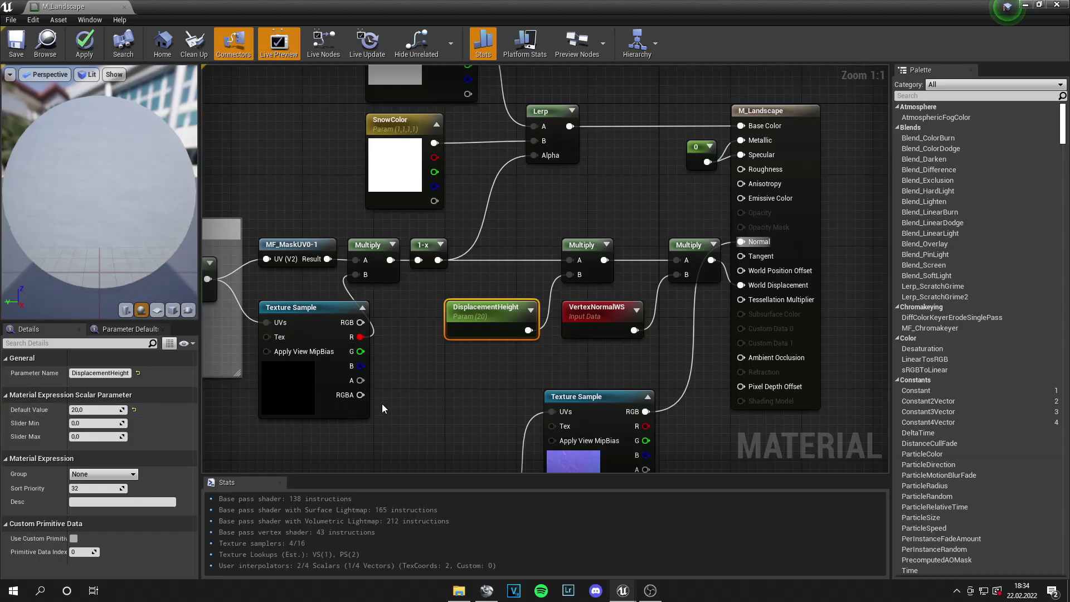
Step: Save the M_Landscape material and return to the level editor
scroll(397, 339, "down", 4)
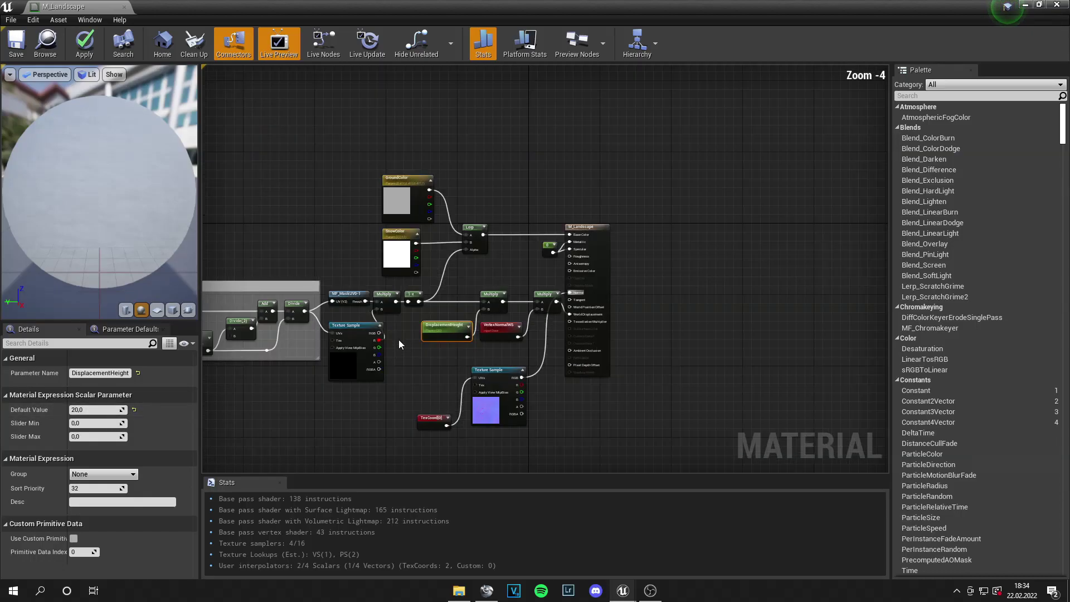
left_click(20, 49)
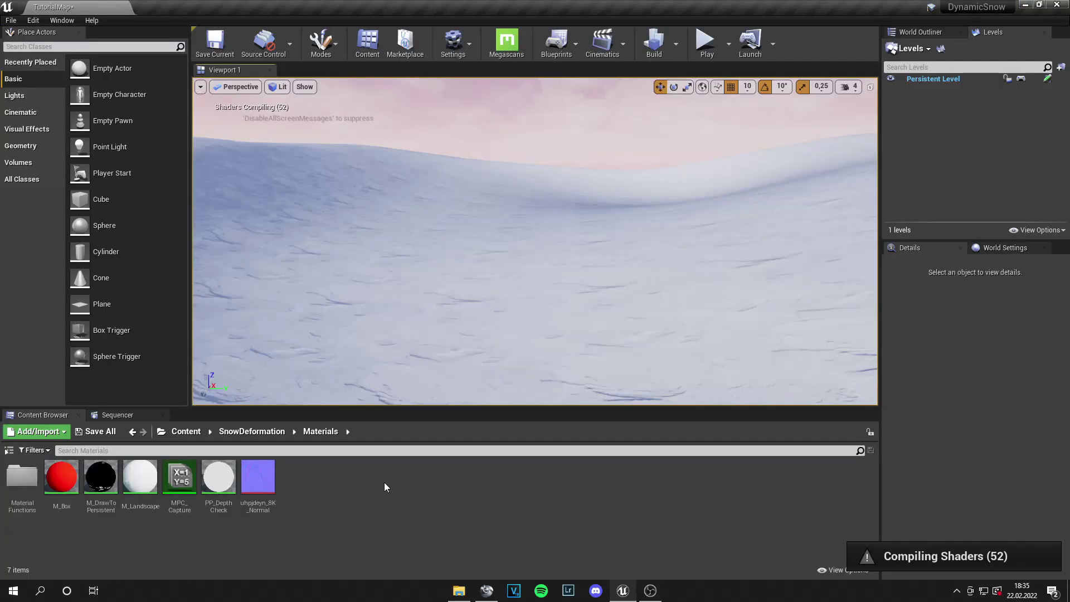
Step: Create a new material named SnowMaterial in the Materials folder and open it for editing
right_click(385, 487)
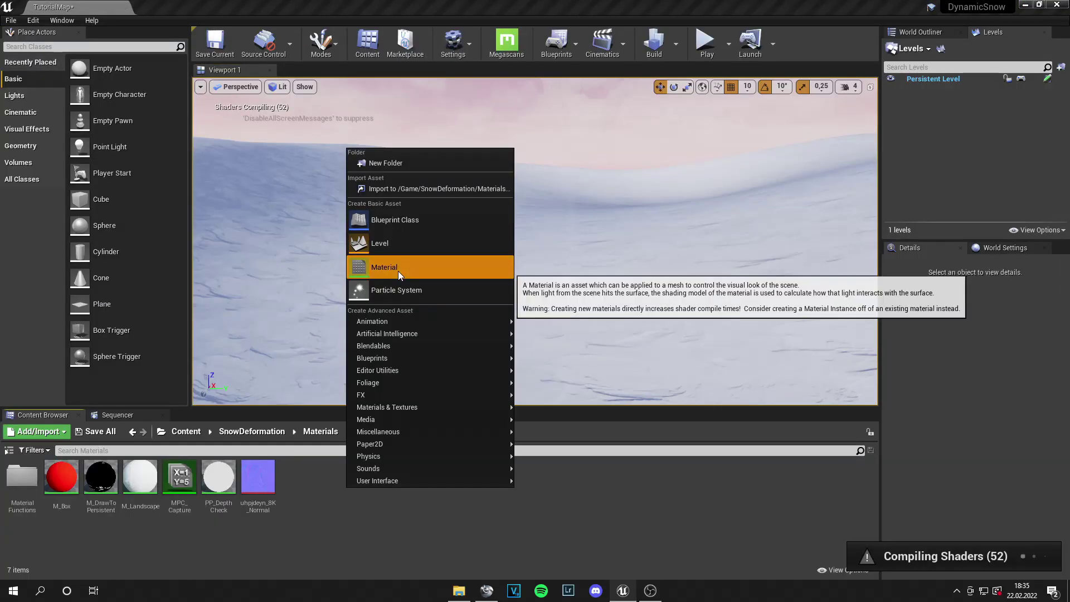
left_click(398, 268)
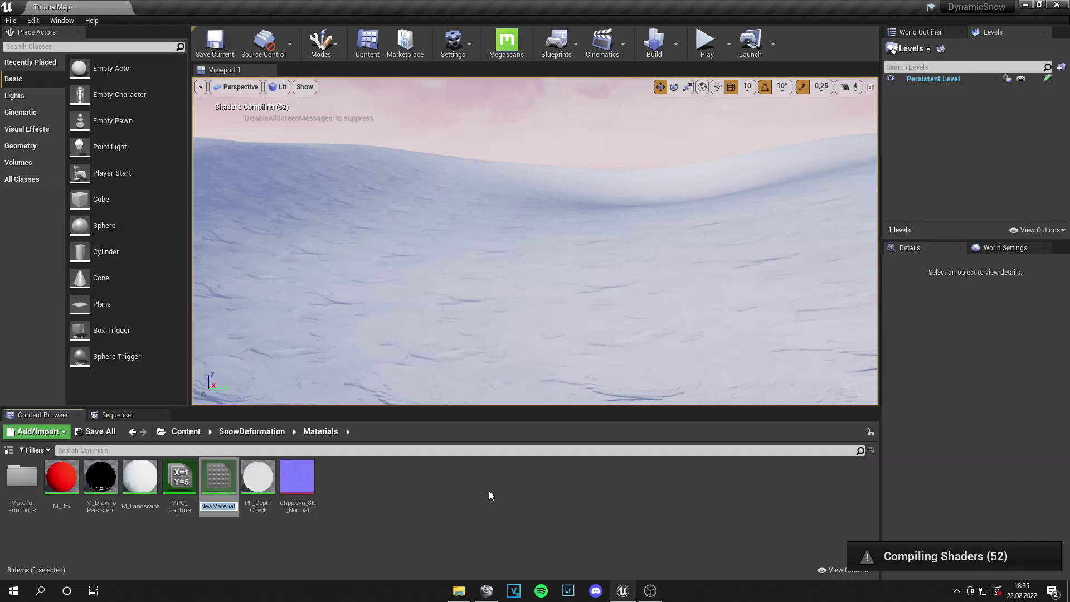
type("SnowMa")
type("teria")
type("l")
key("Return")
double_click(265, 483)
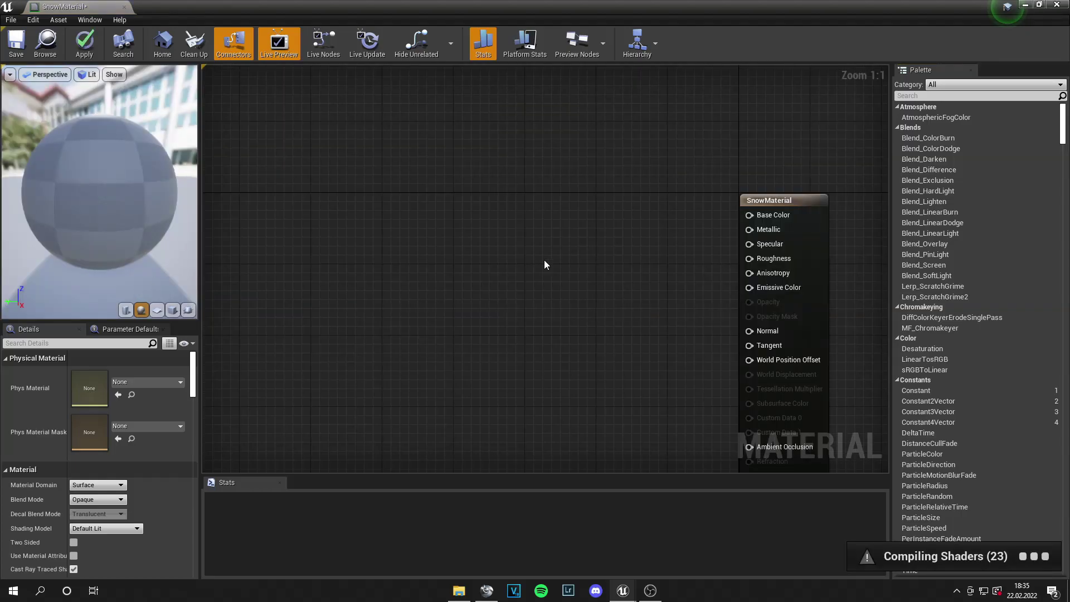
Step: Add a white (1,1,1) Constant3Vector node and connect it to SnowMaterial's Base Color input
left_click(544, 260)
double_click(577, 290)
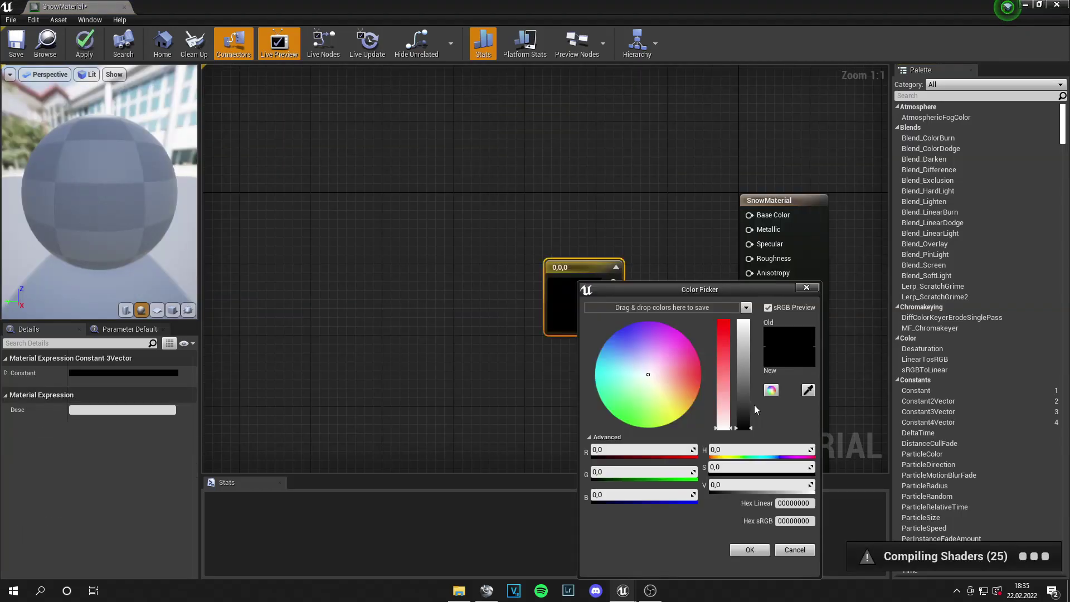
left_click_drag(754, 405, 744, 320)
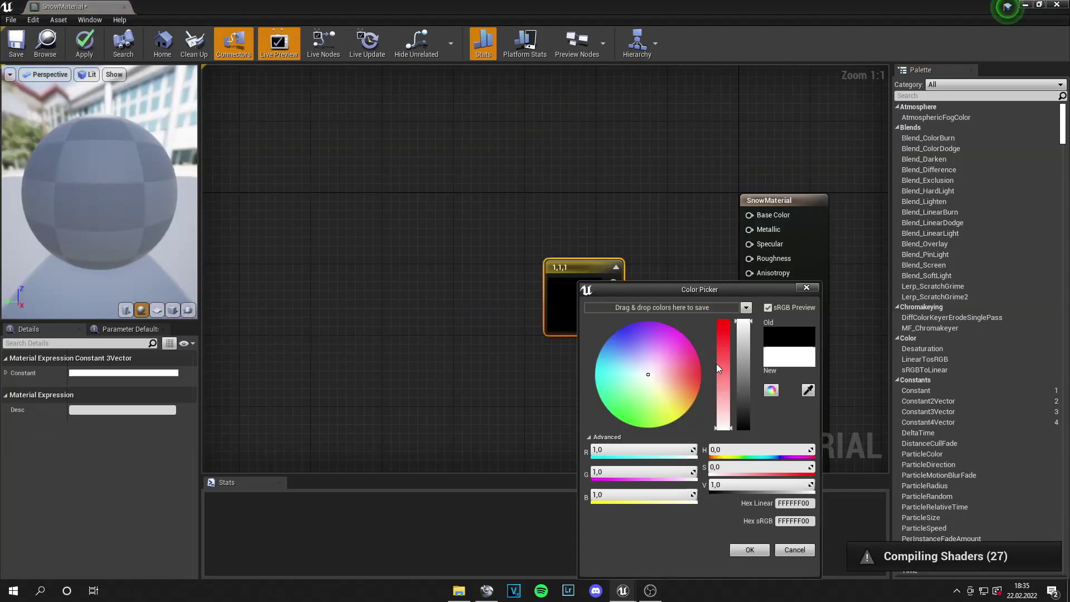
left_click(750, 549)
left_click_drag(614, 282, 750, 215)
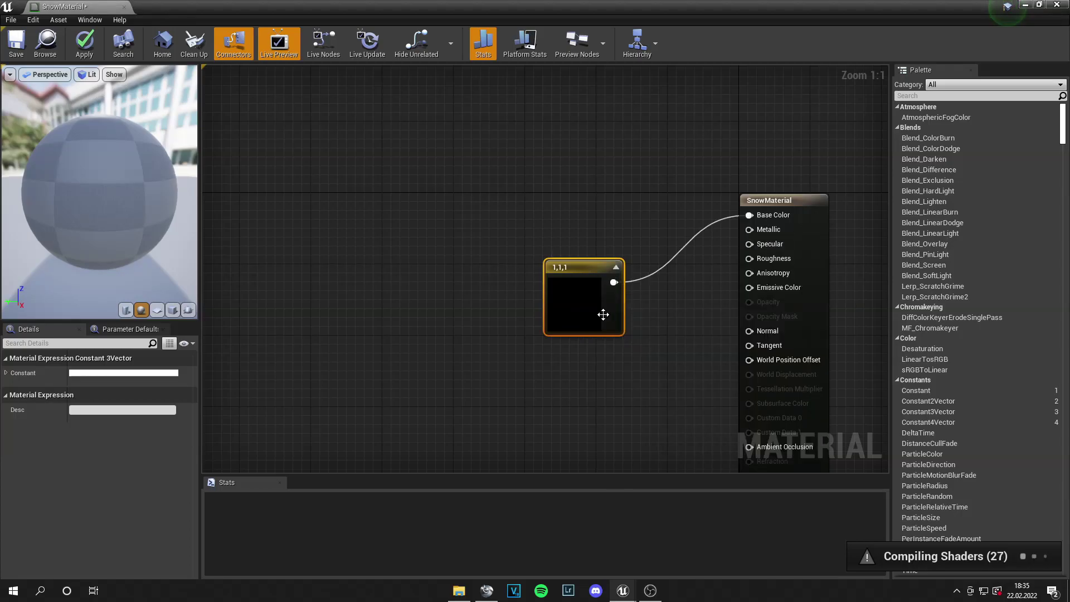
left_click_drag(603, 314, 583, 248)
right_click_drag(523, 369, 515, 308)
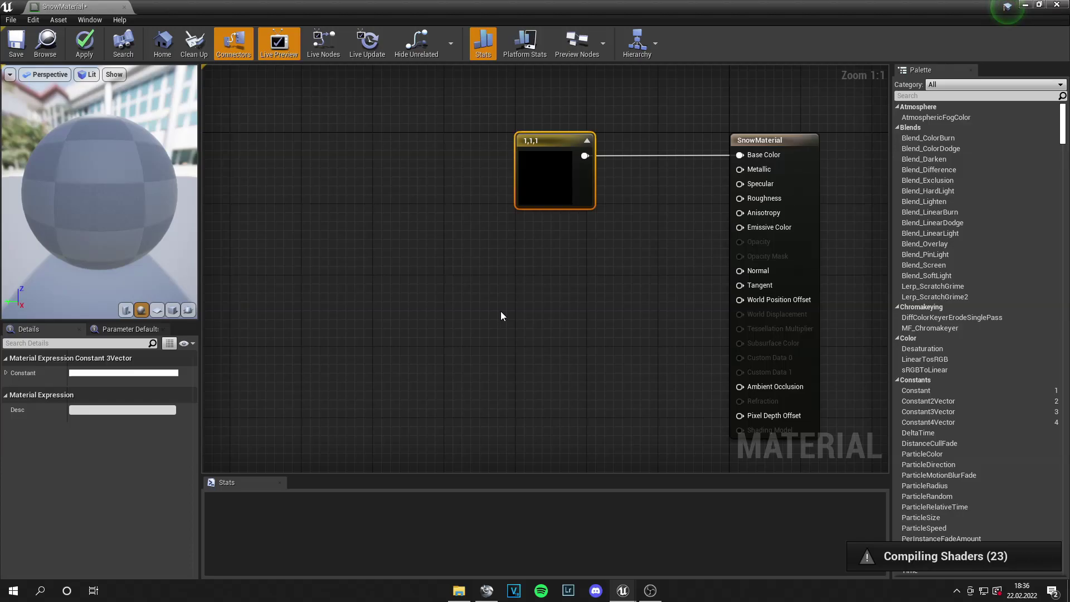
Step: Add a RadialGradientExponential node to the graph below the white colour constant
mouse_move(501, 316)
right_mouse_down()
mouse_move(498, 336)
mouse_move(489, 326)
right_mouse_up()
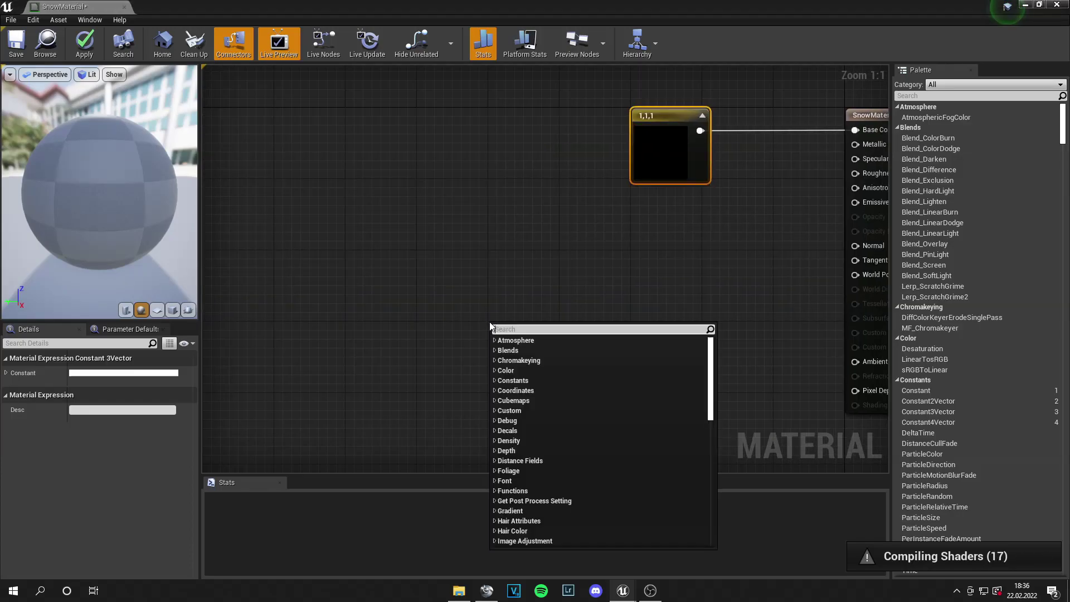
right_click(505, 306)
type("radial")
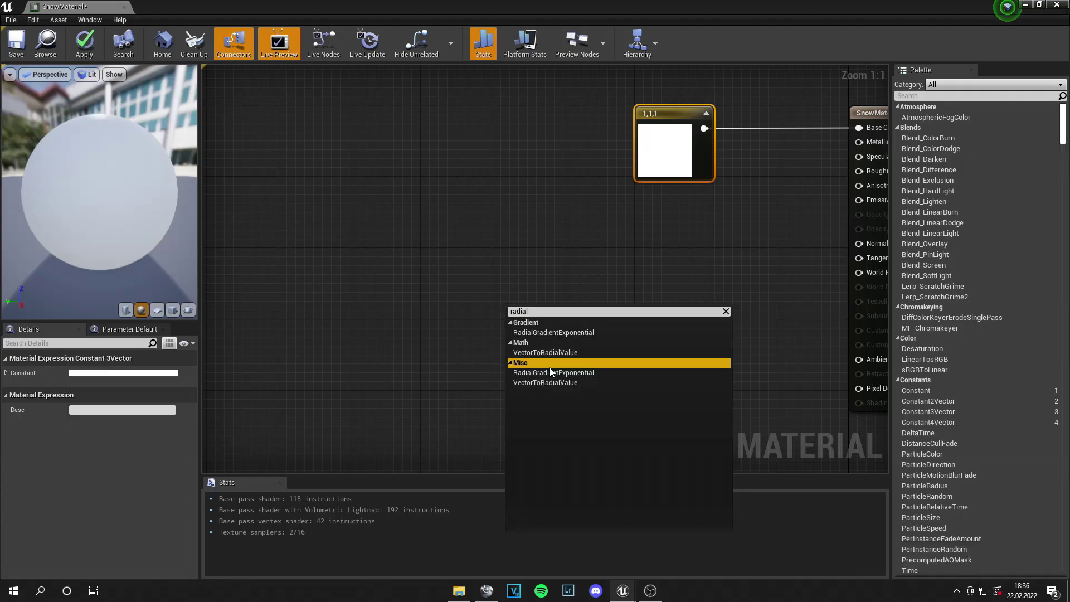
left_click(544, 373)
left_click_drag(556, 359, 517, 302)
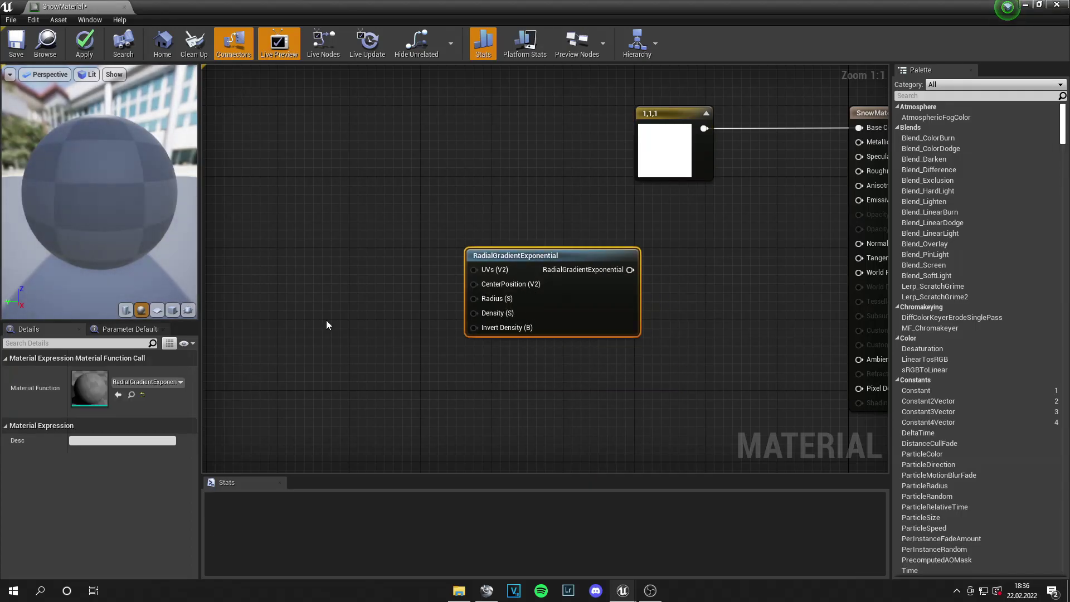
Step: Add a constant beside the RadialGradientExponential node and convert it to a scalar parameter named R
right_click_drag(354, 320, 437, 312)
left_click(433, 305)
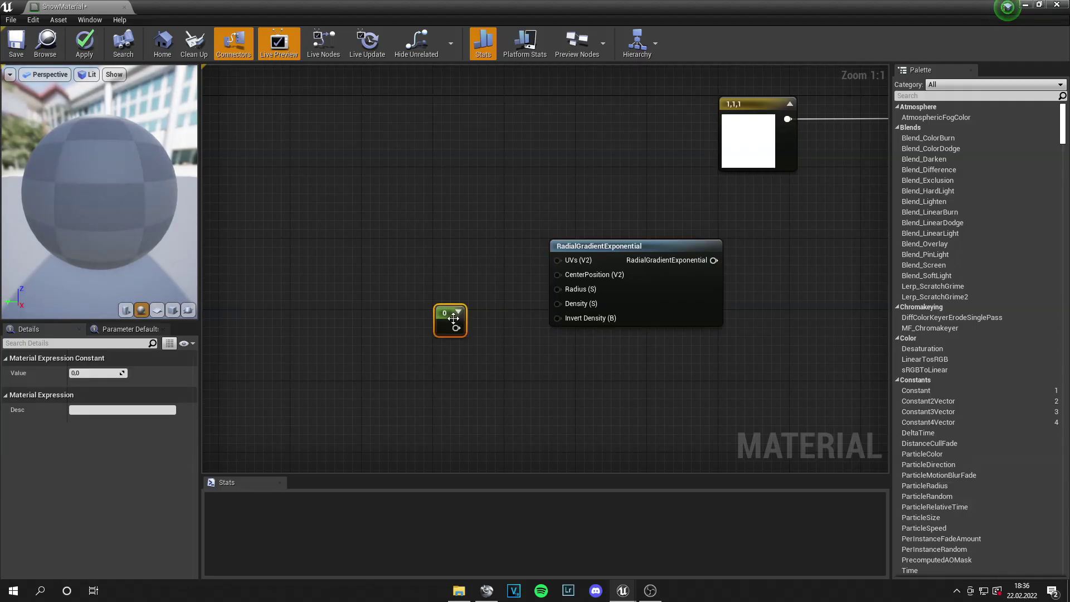
right_click(450, 318)
left_click(472, 354)
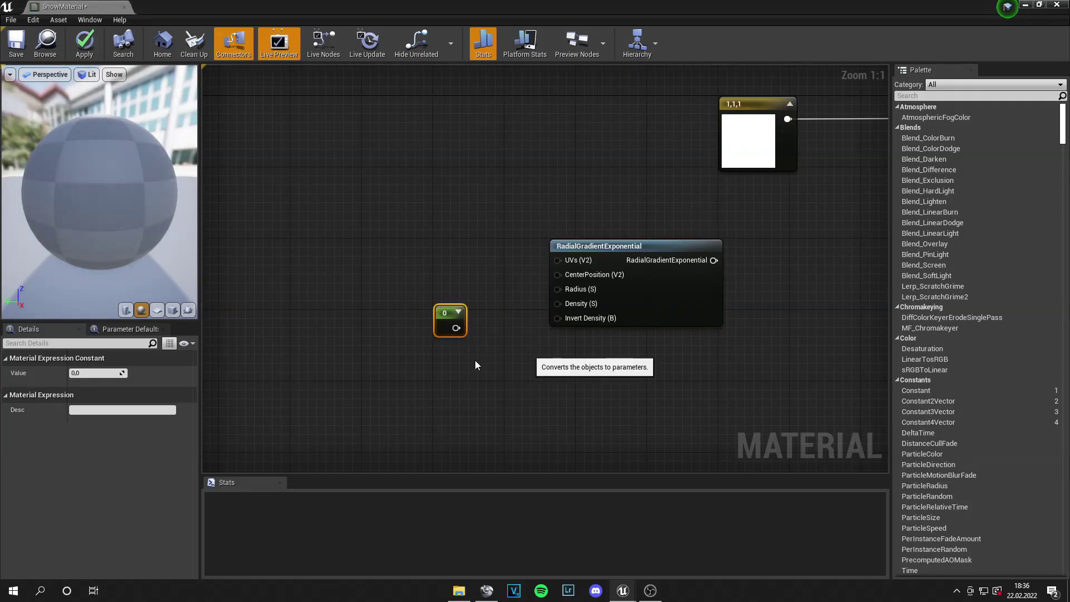
type("R")
key("Return")
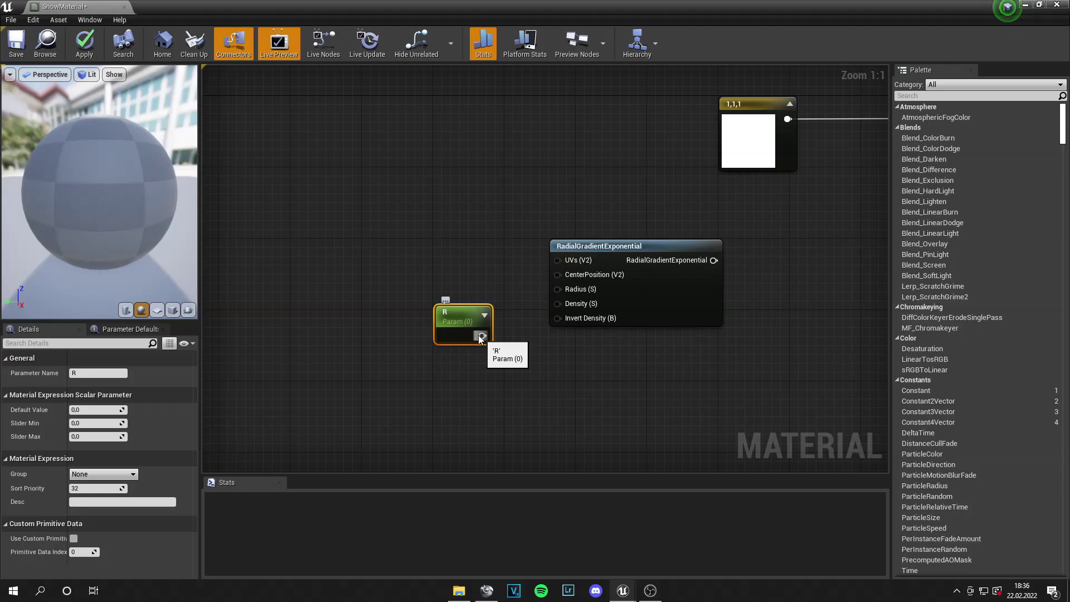
left_click_drag(456, 322, 436, 291)
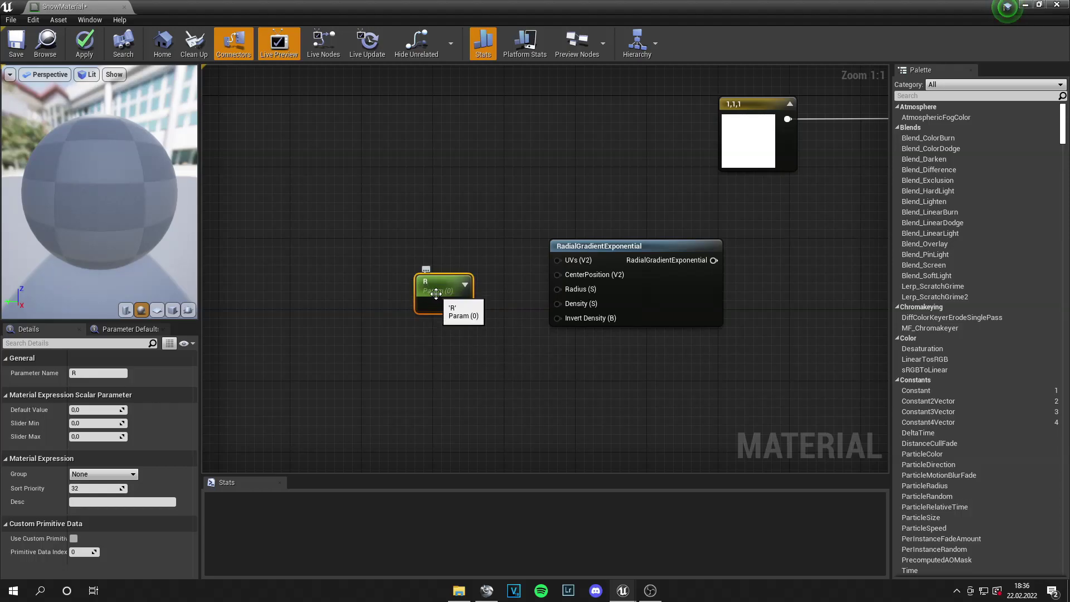
Step: Duplicate the R parameter, rename the copy D, and connect it to the gradient's Density input
key("ctrl+w")
key("ctrl+z")
key("ctrl+w")
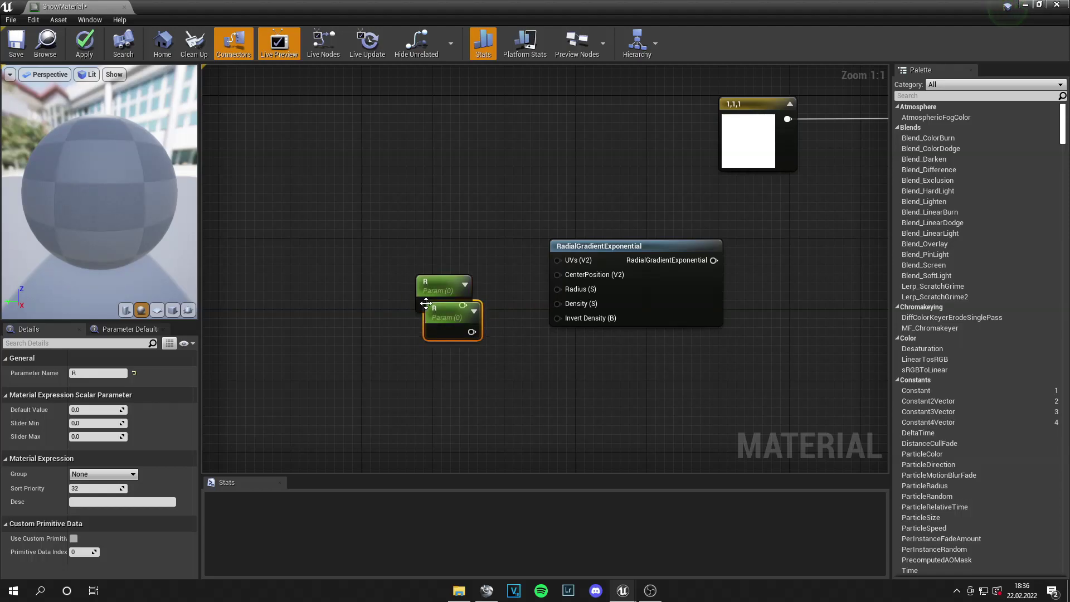
left_click_drag(452, 341, 442, 376)
left_click(100, 373)
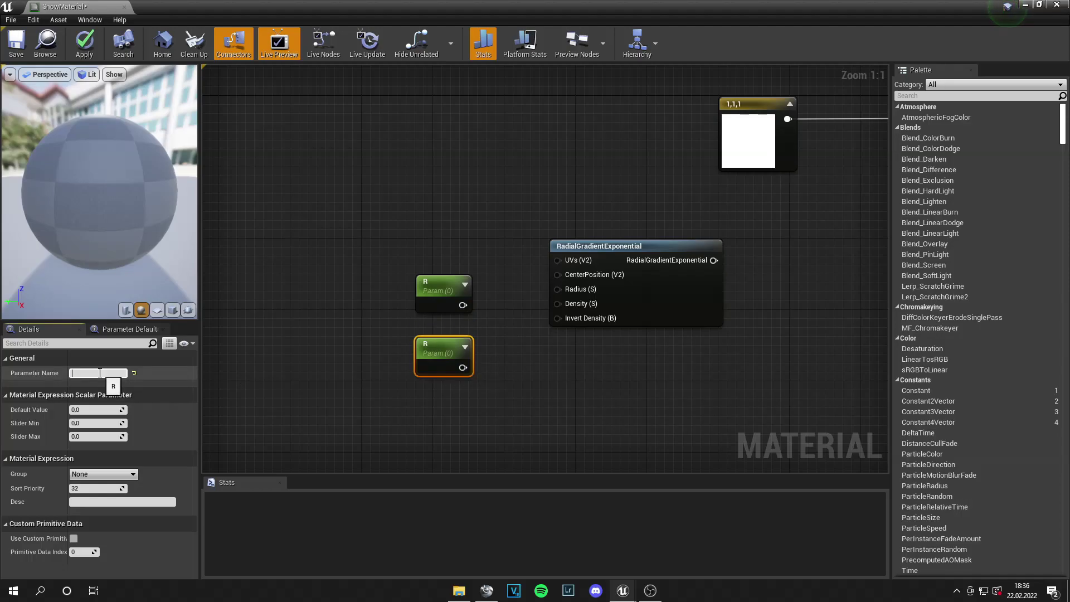
key("Return")
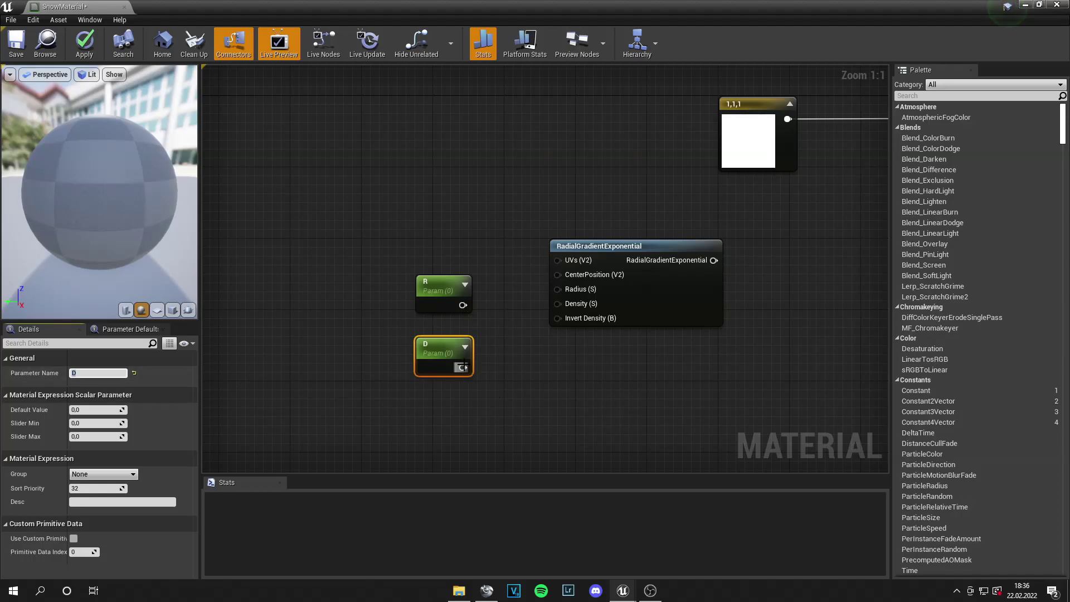
left_click_drag(463, 367, 558, 304)
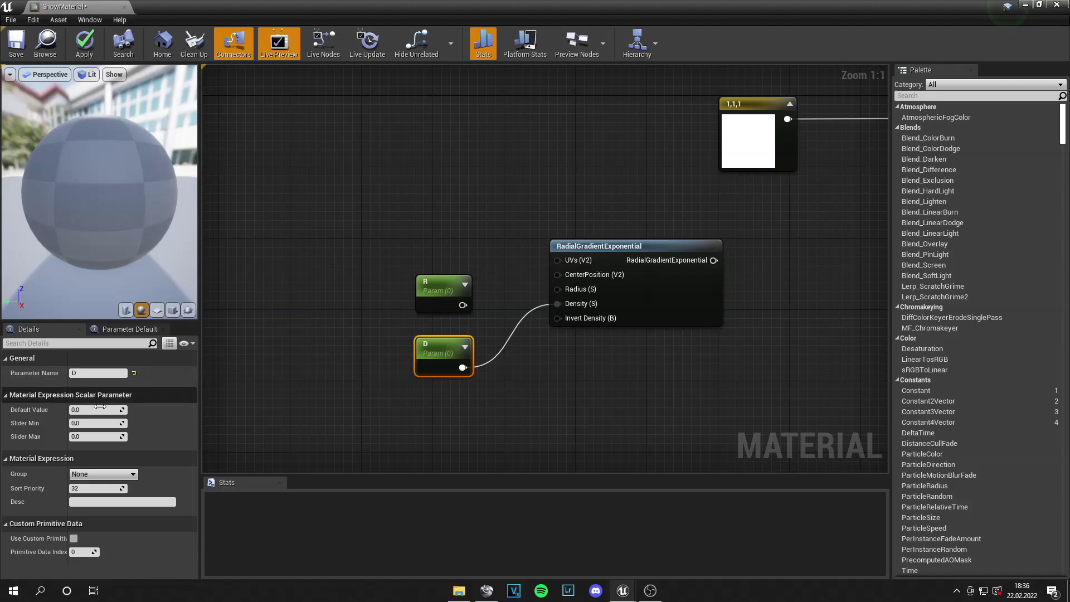
Step: Set the parameters' default values to 5 for D and 0.5 for R
left_click(101, 410)
type("5")
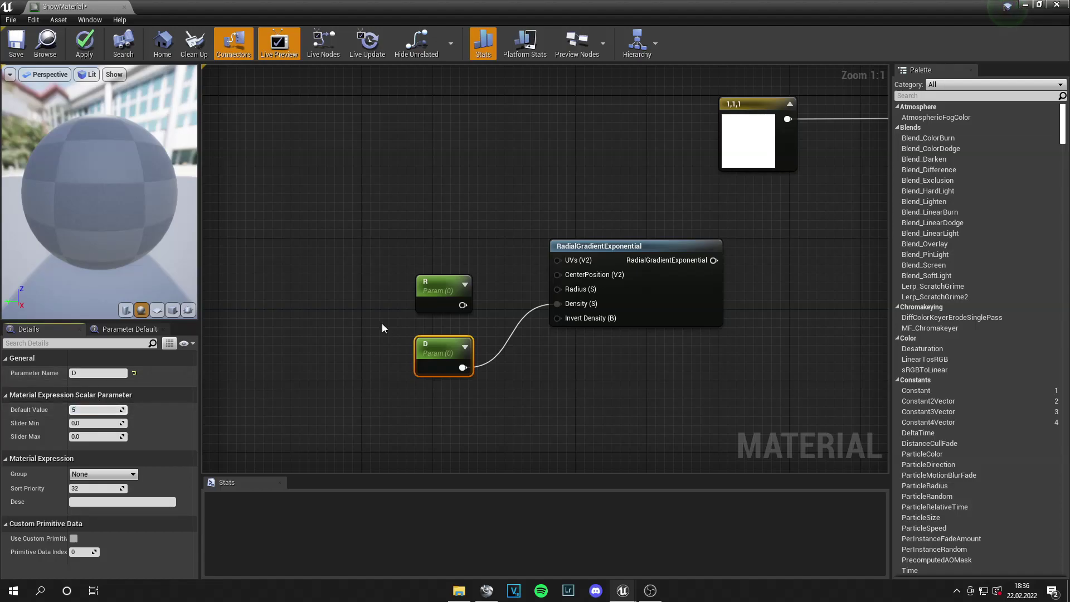
left_click(443, 295)
left_click(108, 410)
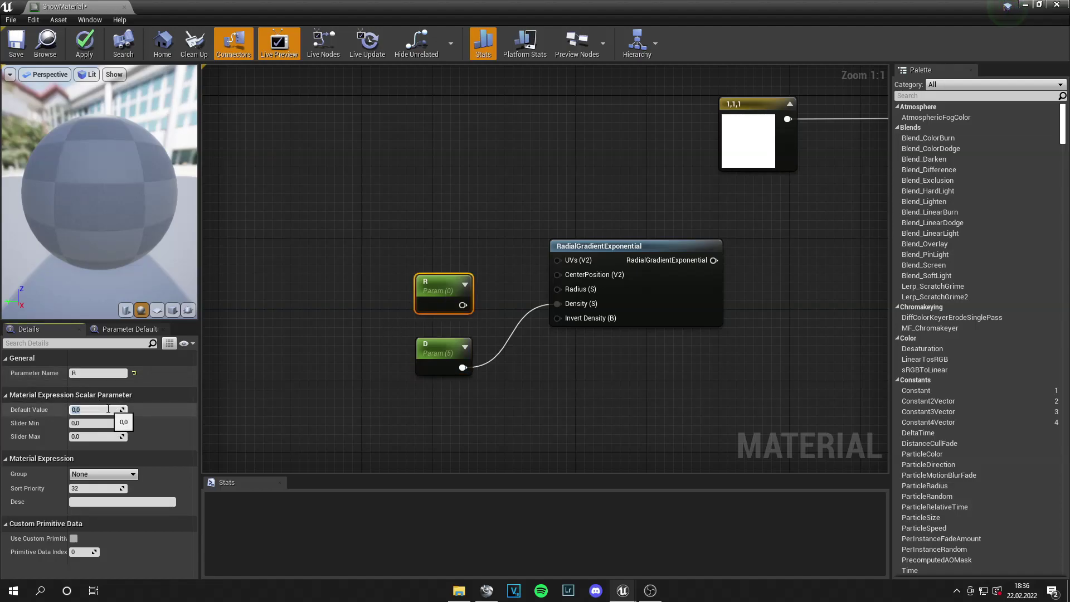
type(".5")
key("Return")
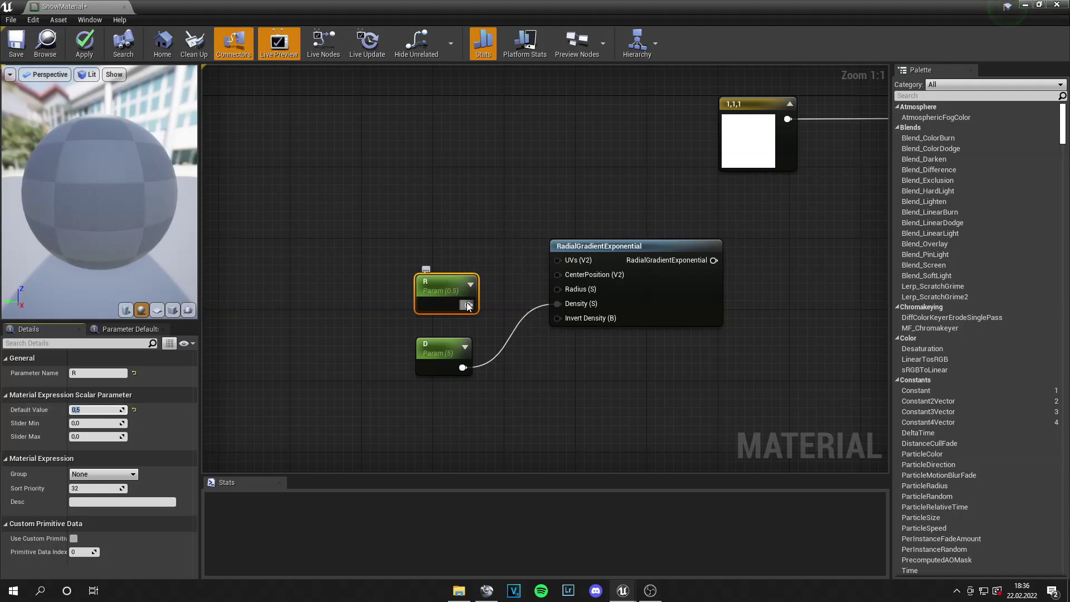
Step: Connect R to the gradient's Radius input and move the RadialGradientExponential node lower in the graph
left_click_drag(468, 305, 557, 289)
right_click_drag(557, 290, 454, 325)
left_click_drag(501, 293, 484, 360)
right_click_drag(521, 280, 462, 286)
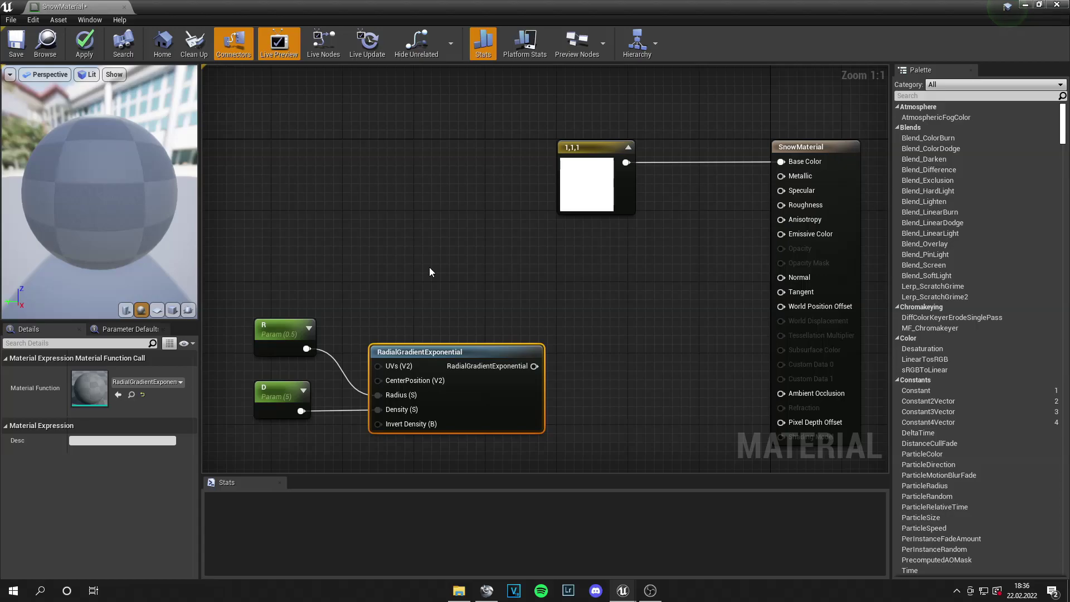
Step: Add a Particle Color node above the RadialGradientExponential node
right_click(429, 272)
type("part")
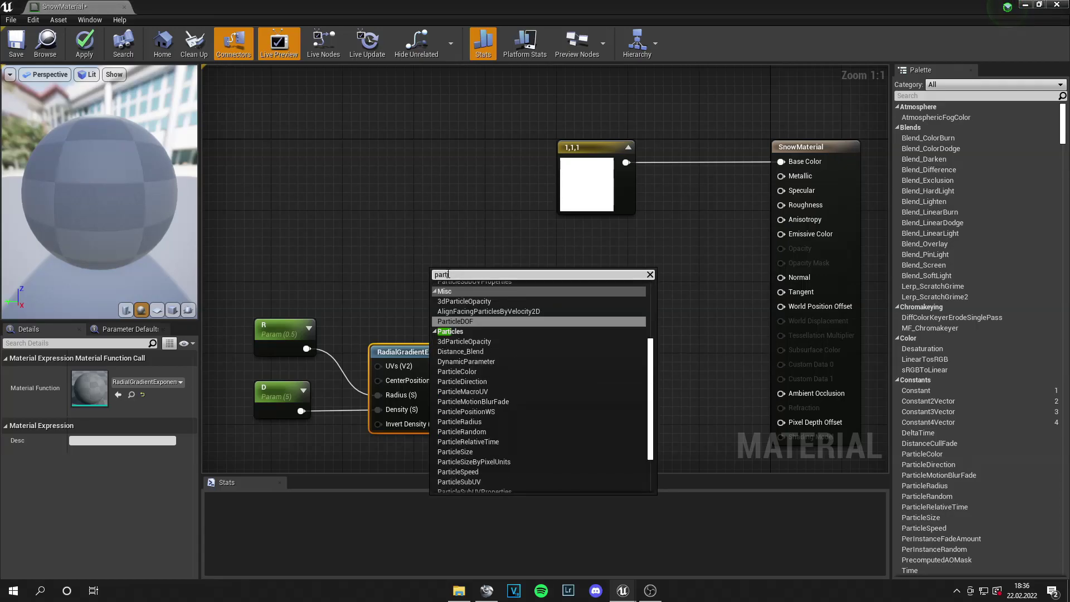
type("ec")
key("Return")
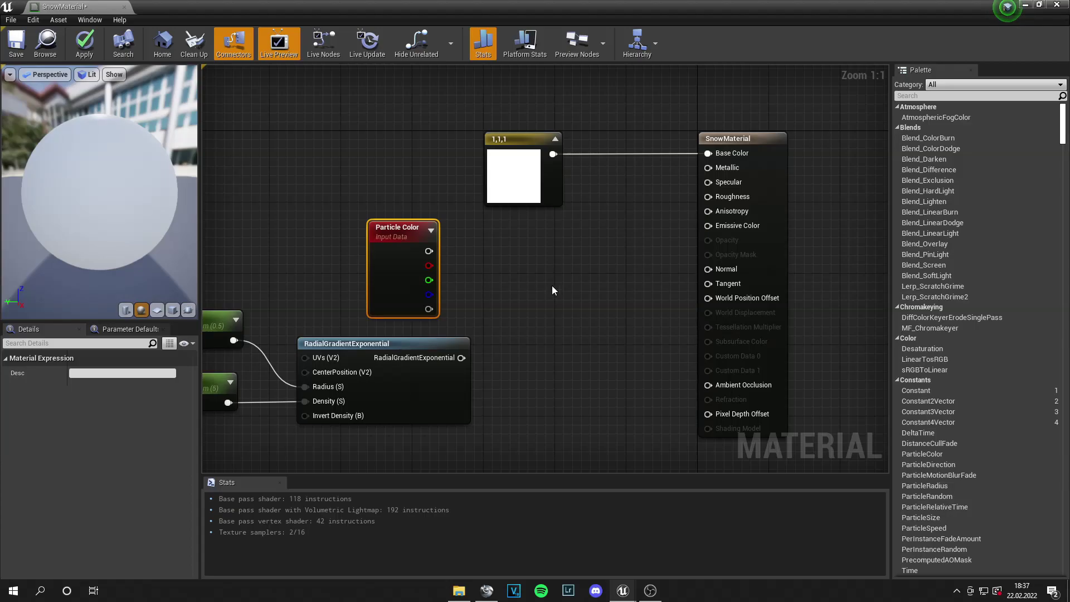
Step: Multiply Particle Color's combined colour output by the radial gradient and connect the result to Emissive Color
right_click(552, 286)
type("mult")
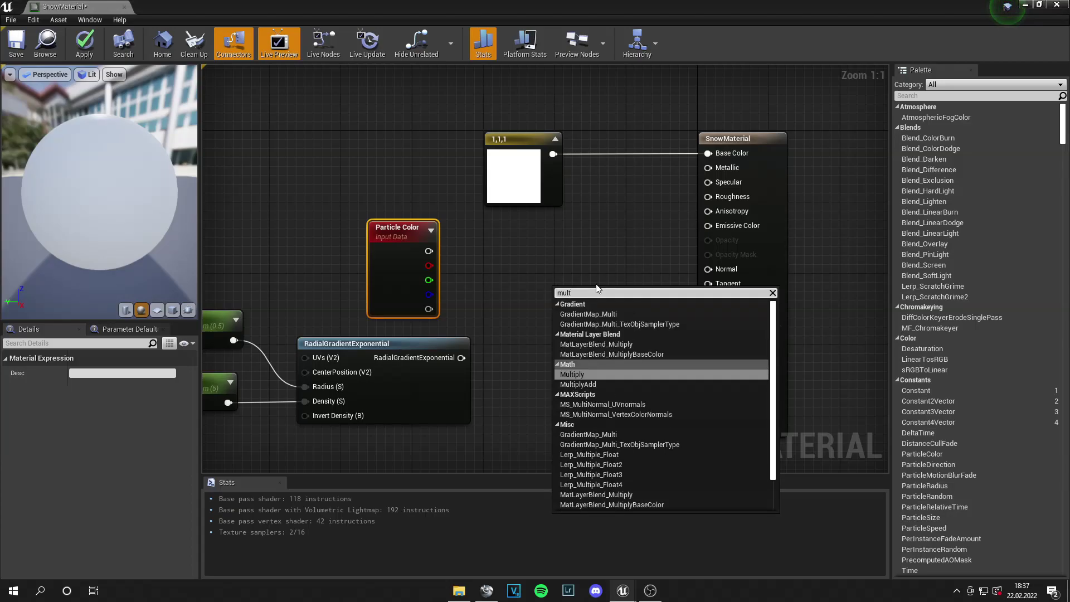
key("Return")
left_click_drag(584, 291, 564, 257)
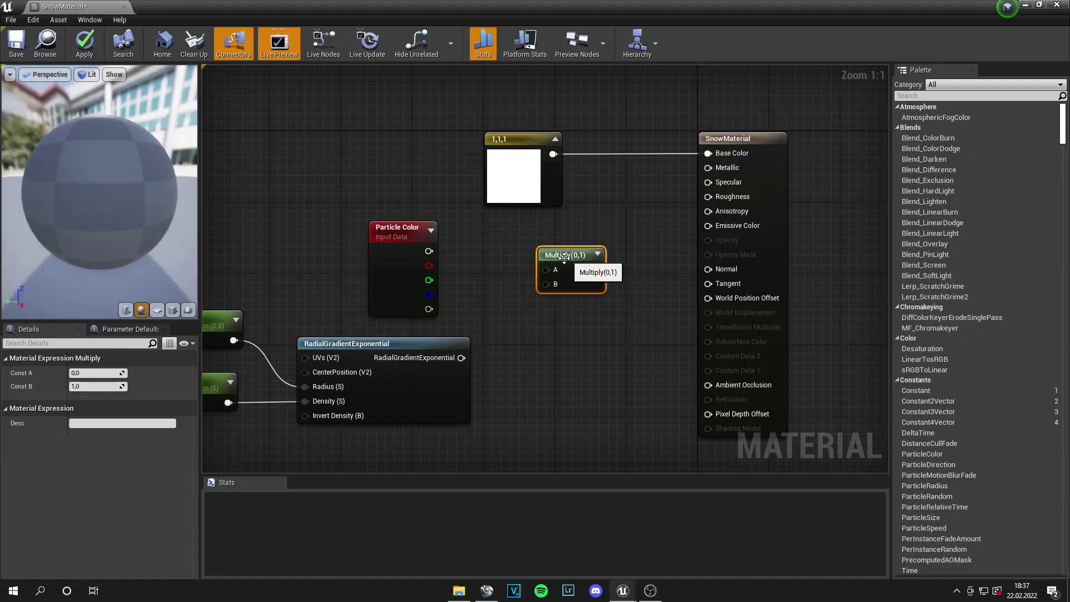
left_click_drag(429, 251, 546, 270)
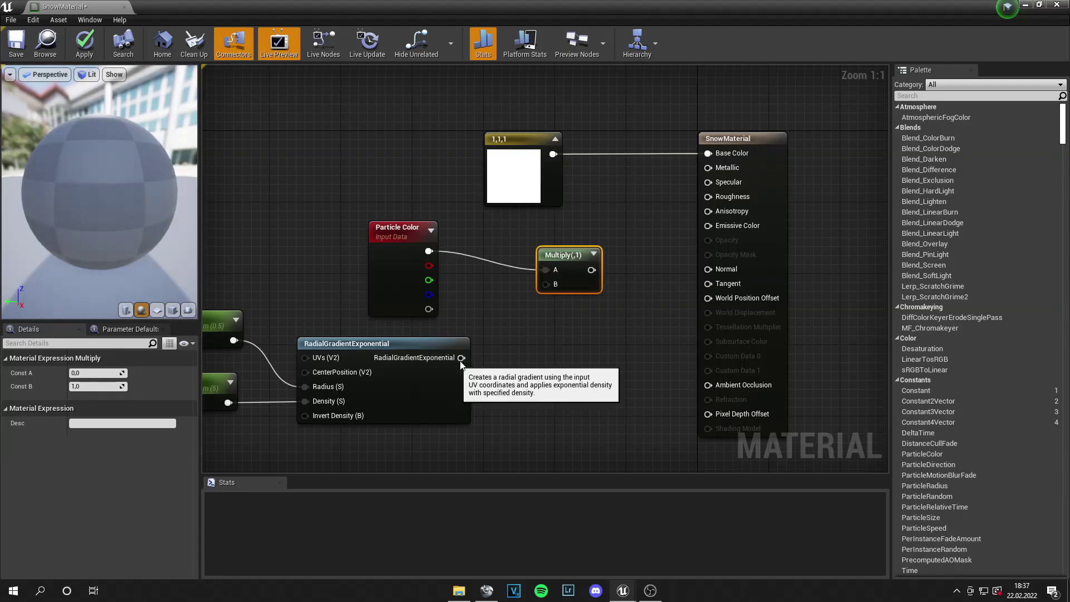
left_click_drag(461, 360, 716, 222)
left_click_drag(569, 249, 588, 239)
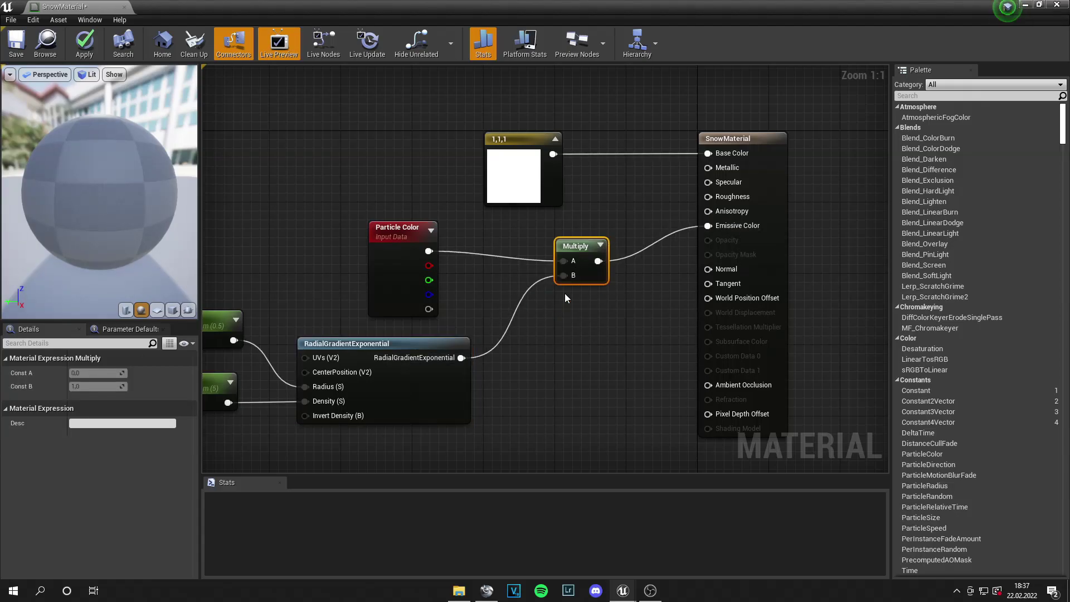
Step: Add a second Multiply node combining Particle Color's alpha output with the radial gradient, and connect it to Opacity
key("ctrl+v")
left_click_drag(591, 300, 582, 300)
left_click(441, 301)
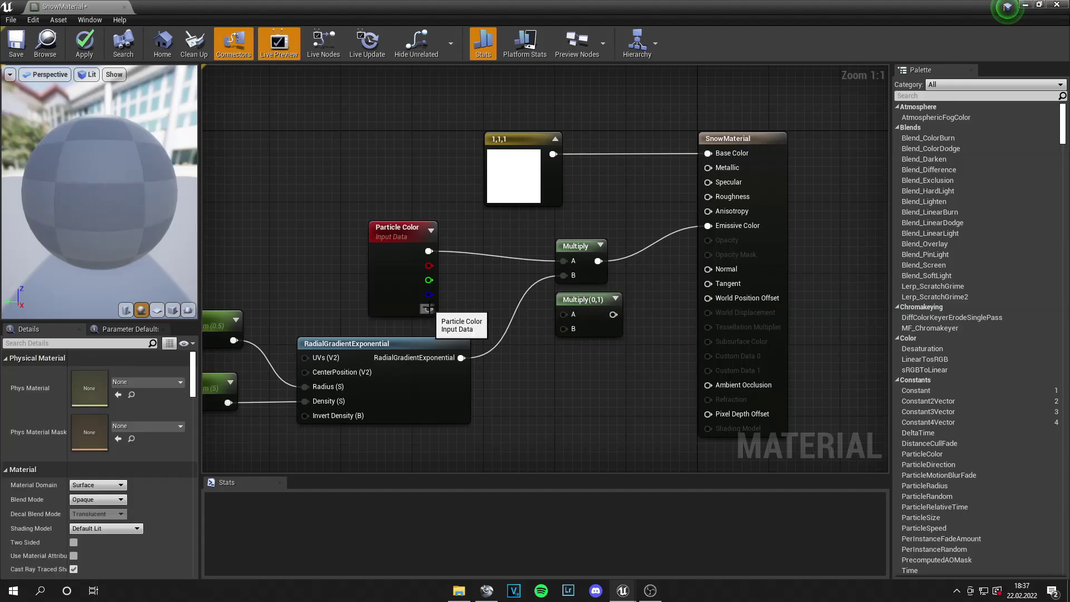
left_click_drag(430, 308, 564, 315)
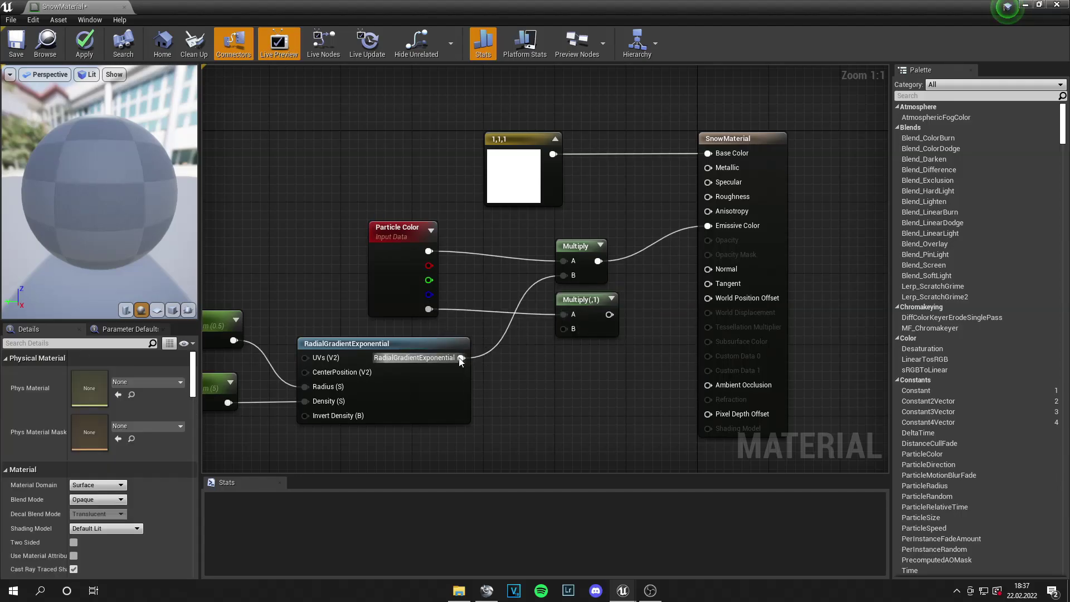
left_click_drag(461, 361, 564, 329)
left_click_drag(598, 314, 709, 240)
Step: Set SnowMaterial's Blend Mode to Translucent and inspect the result on the preview sphere
left_click(722, 273)
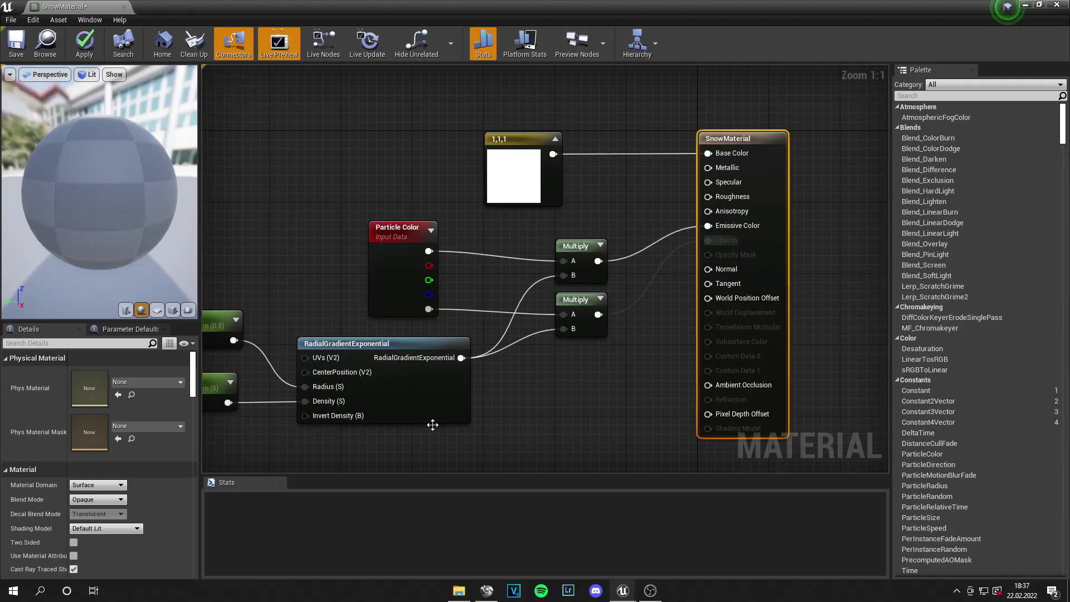
left_click(84, 499)
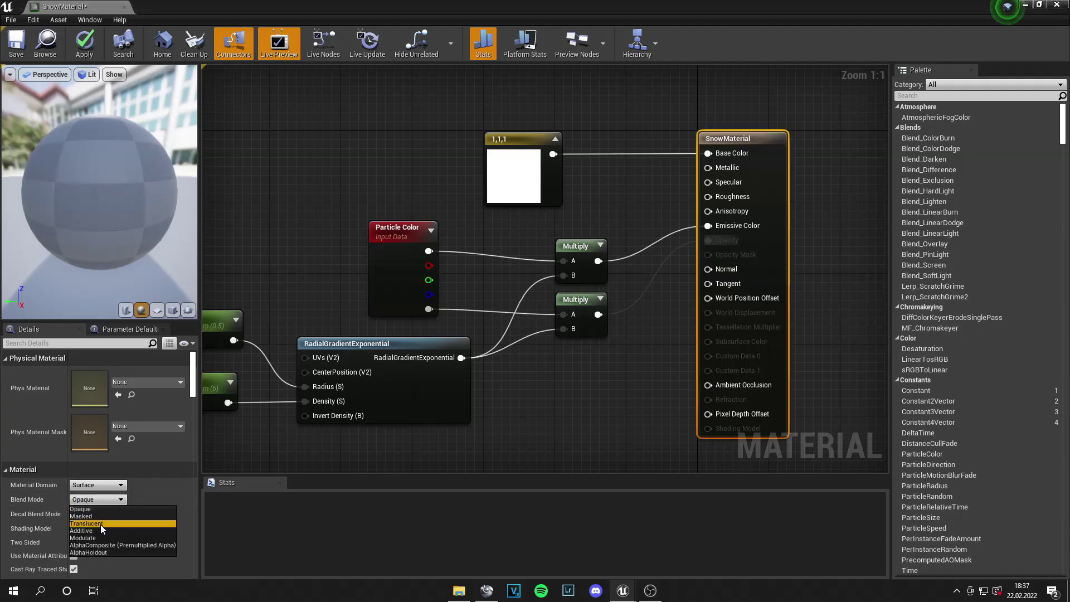
left_click(89, 523)
scroll(575, 399, "down", 2)
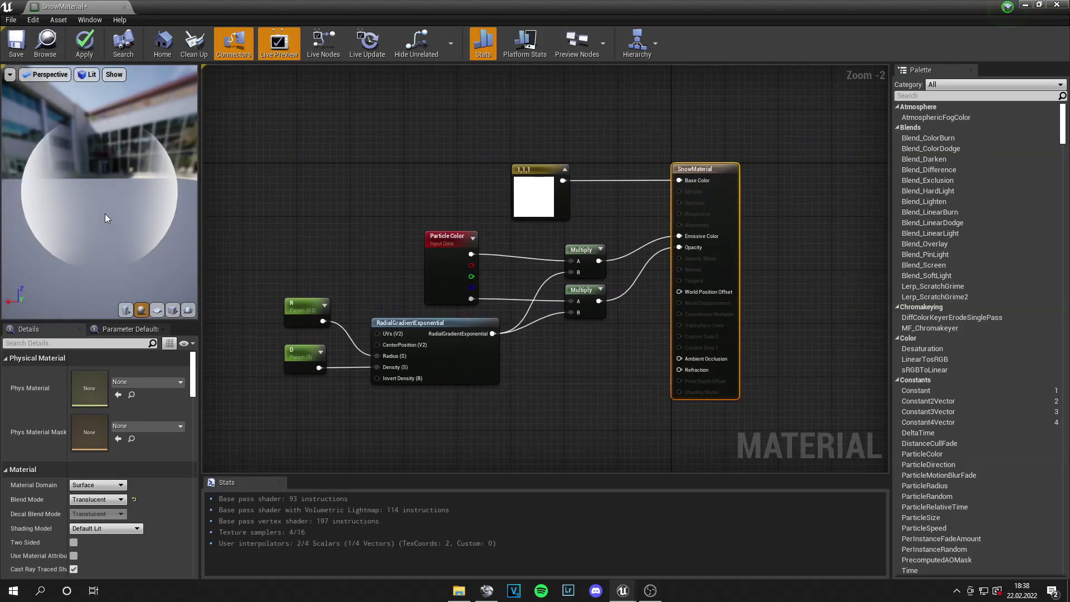
left_click_drag(106, 219, 1, 84)
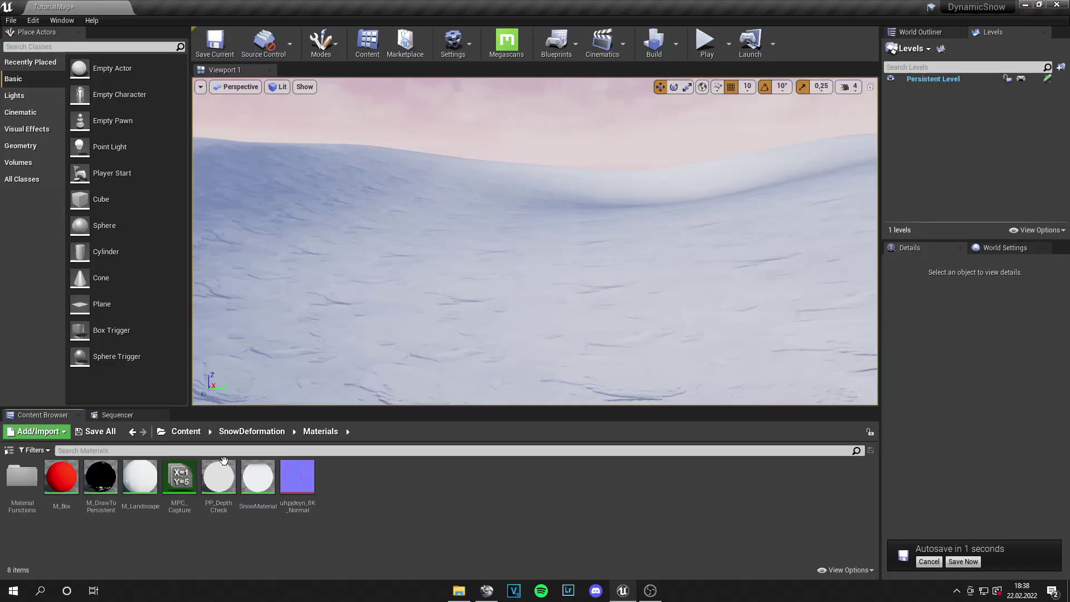
Step: Create a Particle System asset named SnowParticles in the Materials folder
right_click(386, 504)
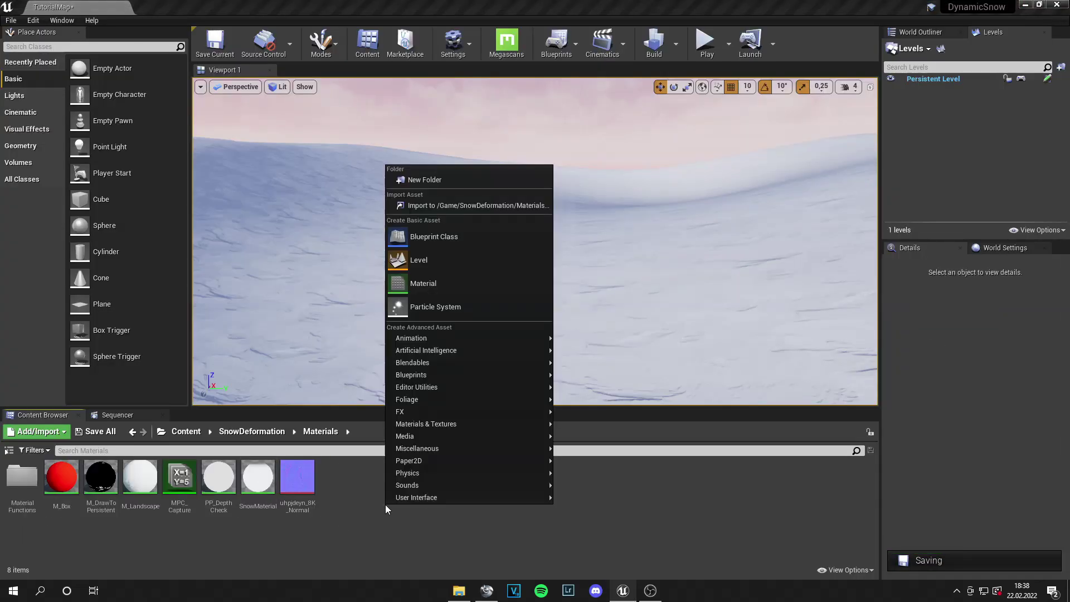
left_click(446, 307)
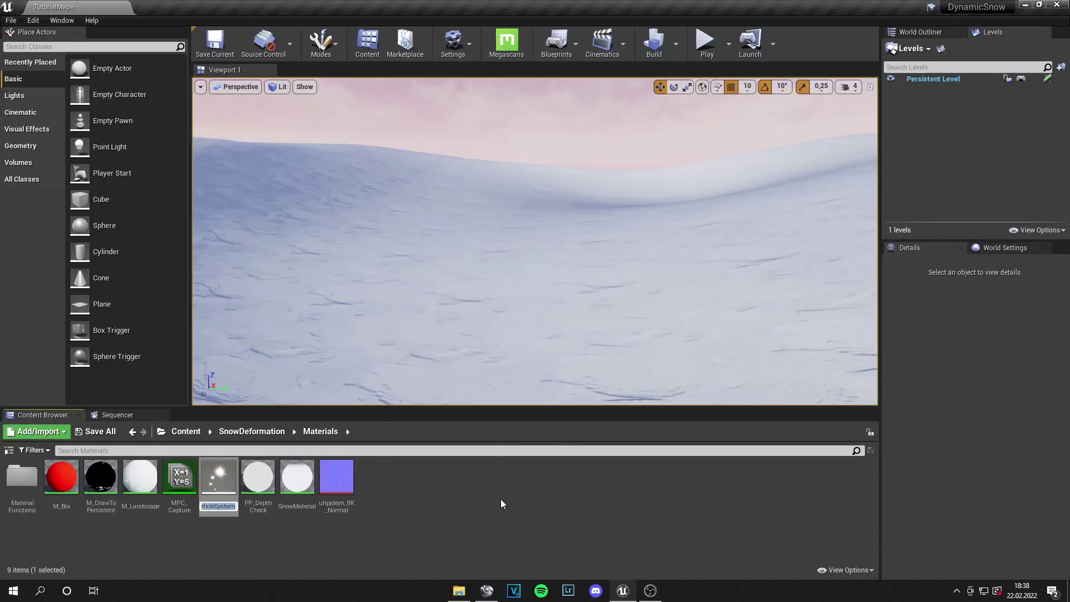
type("S")
type("nowParticles")
key("Return")
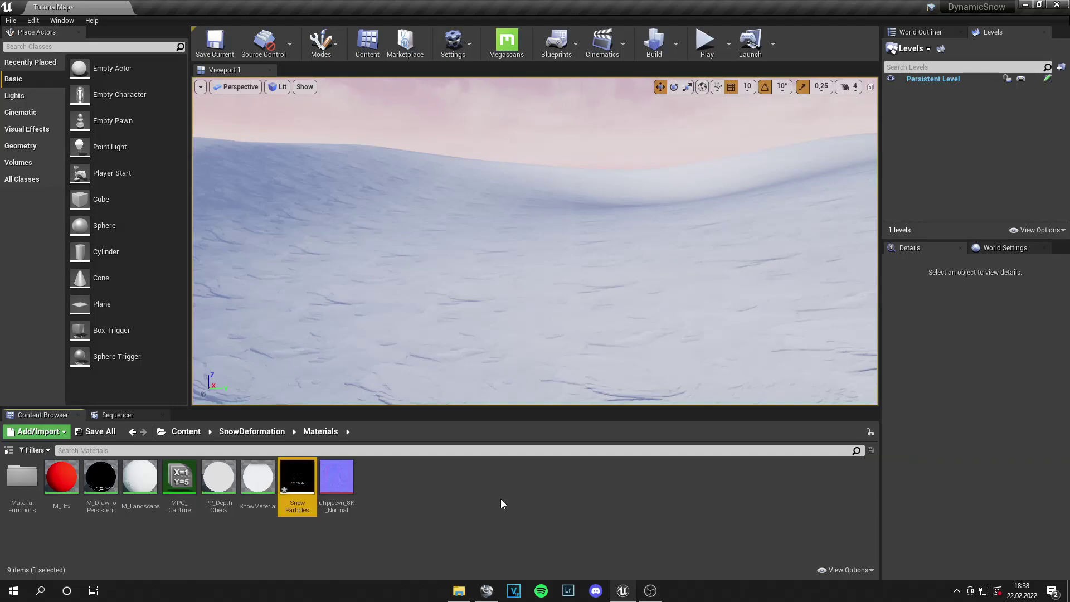
Step: Open SnowParticles and assign SnowMaterial as the material in the emitter's Required module
double_click(306, 491)
left_click(344, 143)
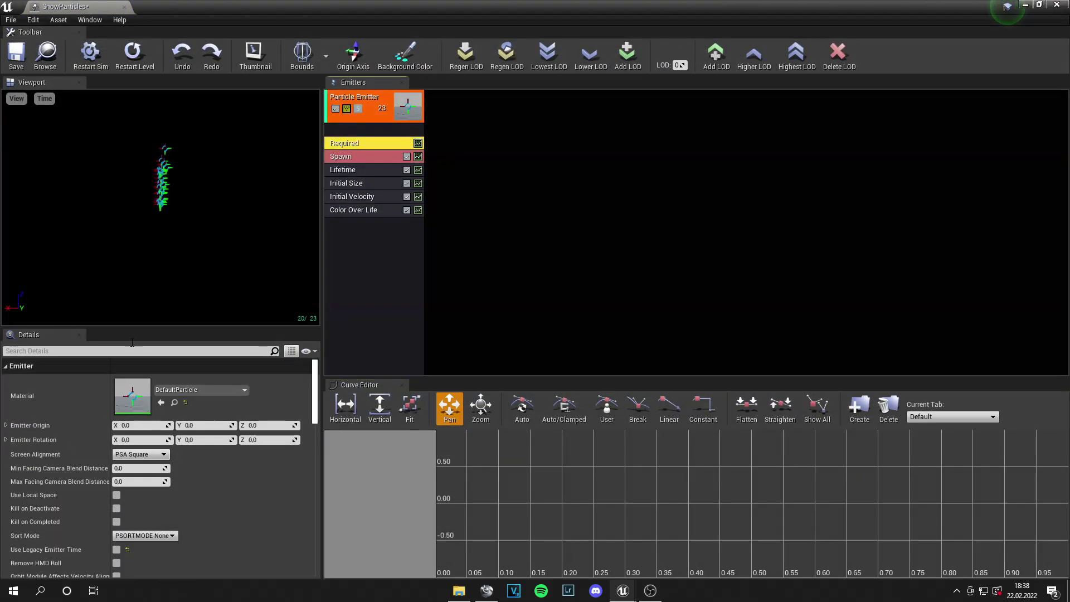
left_click(222, 392)
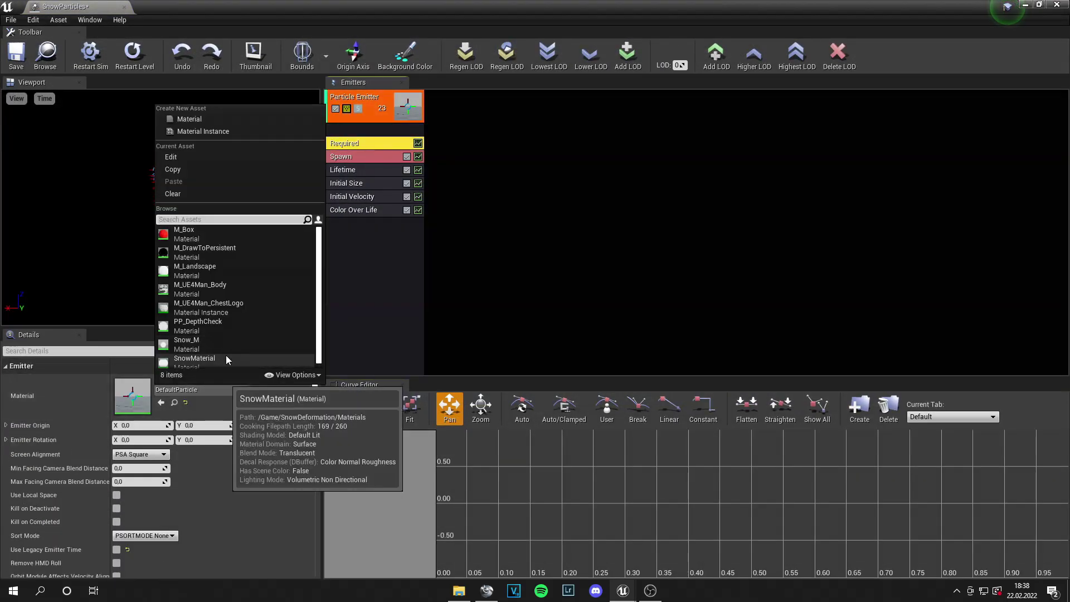
left_click(226, 356)
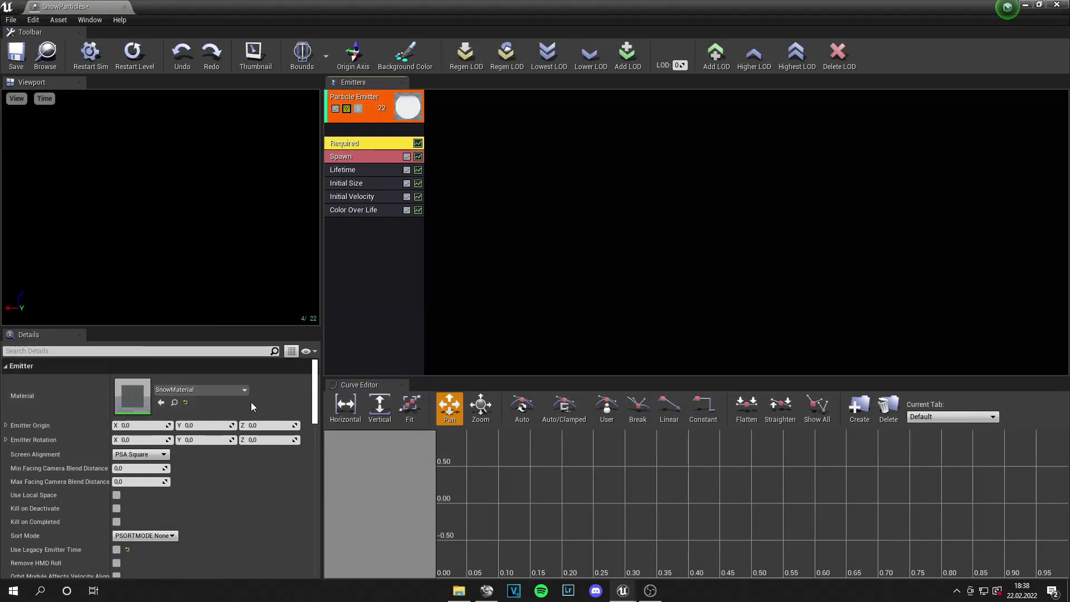
Step: Set the emitter's constant spawn rate to 2000 and its particle lifetime to a minimum of 6 and a maximum of 7
left_click(356, 156)
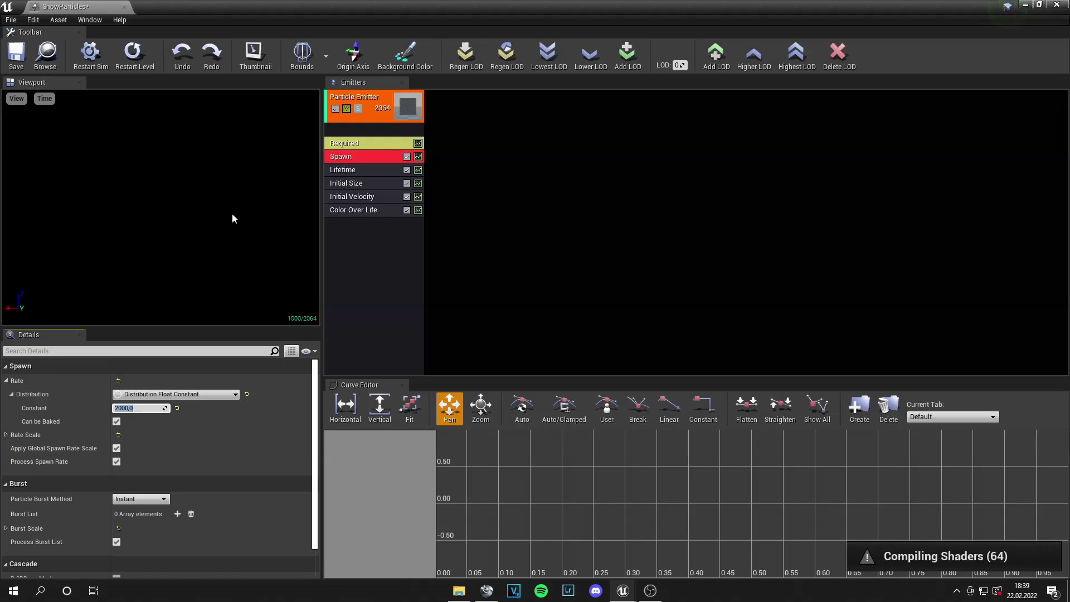
left_click(347, 171)
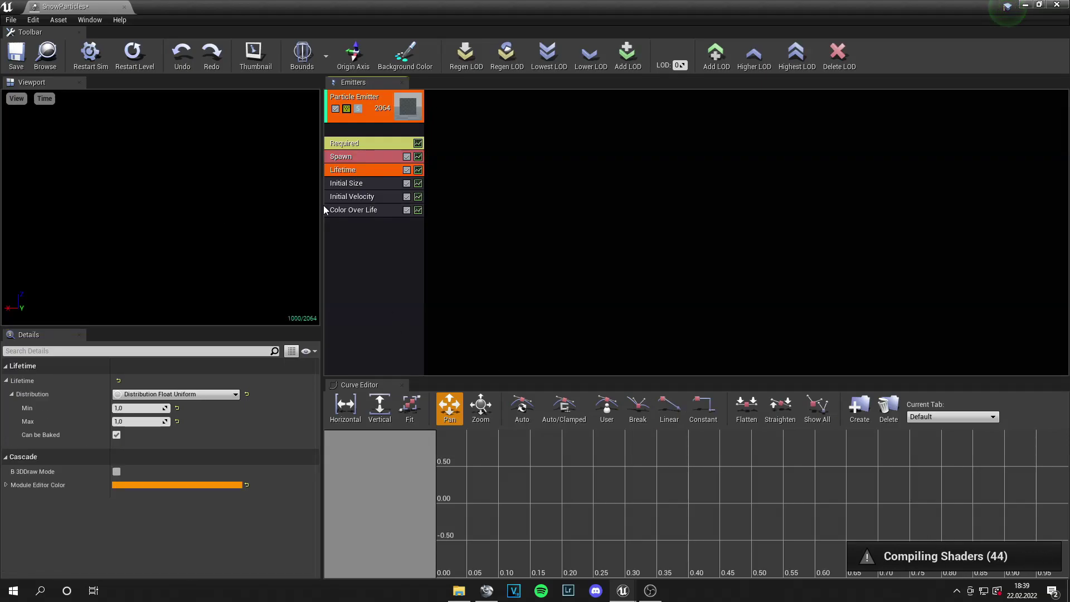
left_click(119, 407)
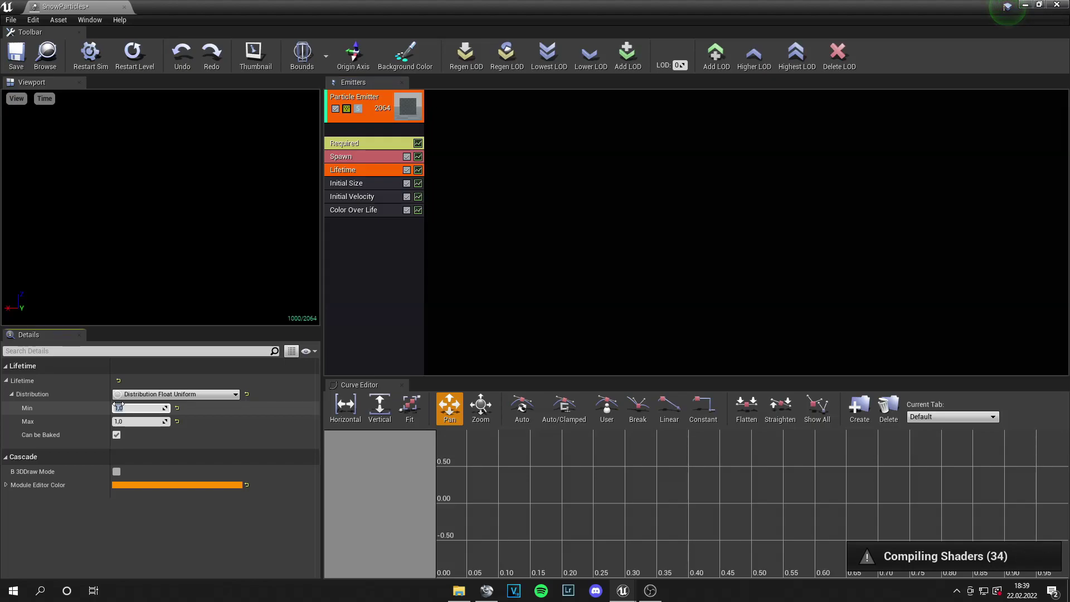
type("6")
left_click(124, 422)
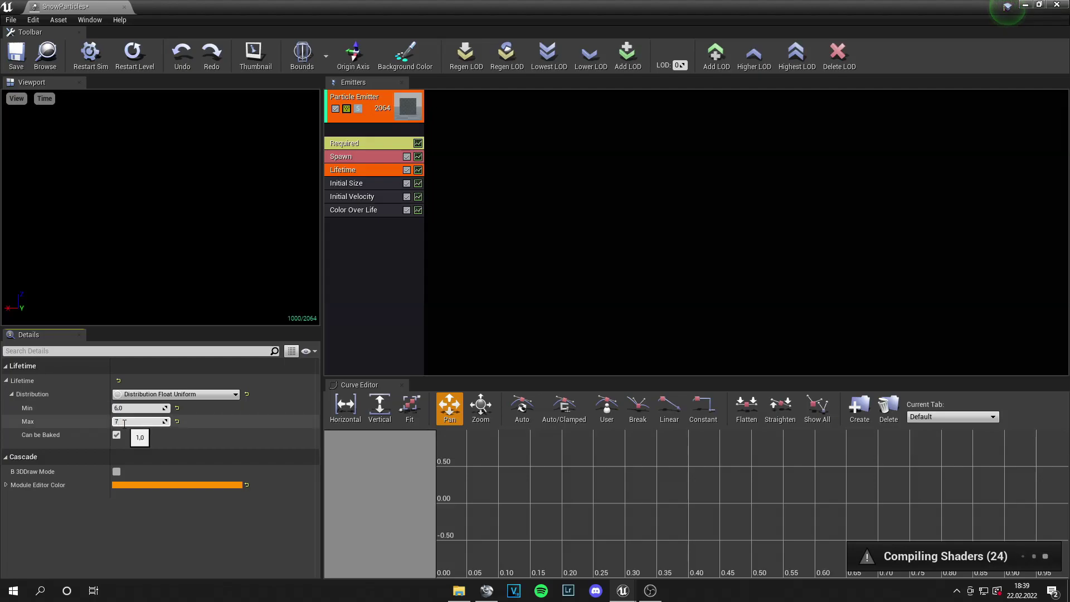
Step: Set the Initial Size module's maximum start size to 6 on X, Y and Z
left_click(348, 183)
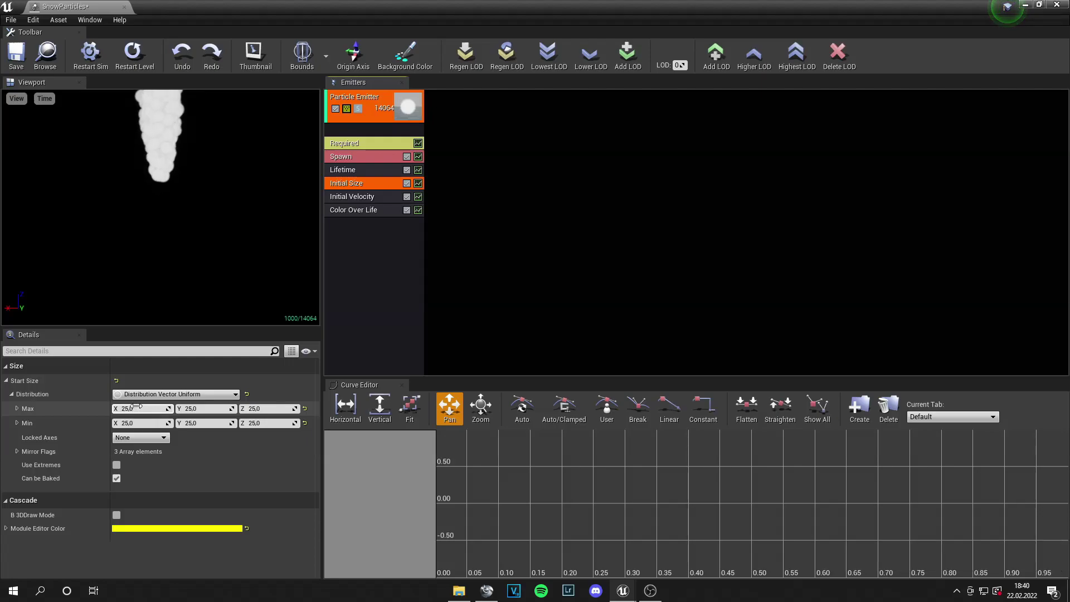
left_click(128, 408)
type("6")
left_click(191, 408)
left_click(190, 408)
type("6")
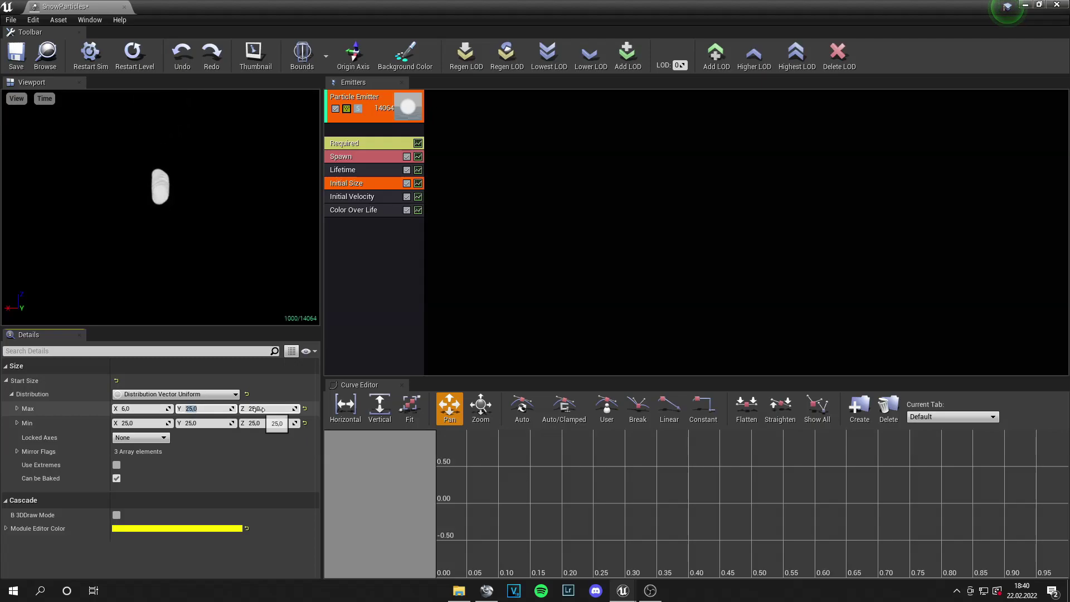
key("Tab")
type("6")
Step: Set the minimum start size to 5 on all three axes
left_click(144, 424)
type("5")
key("Tab")
type("5")
key("Tab")
type("5")
key("Return")
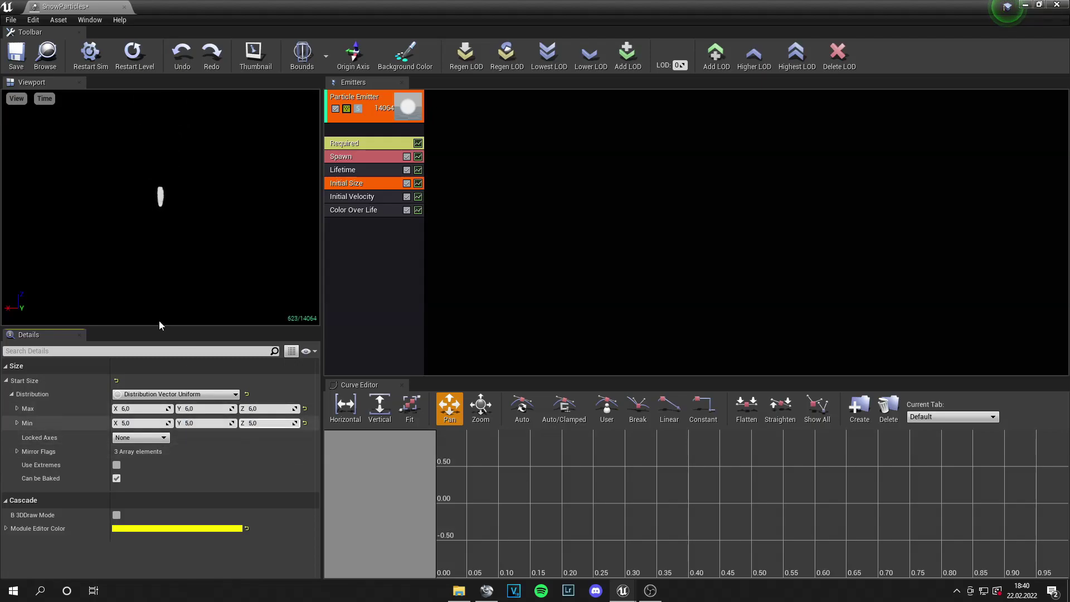
Step: Set the Initial Velocity module's maximum start velocity to X 200, Y 200 and Z -350
left_click(352, 197)
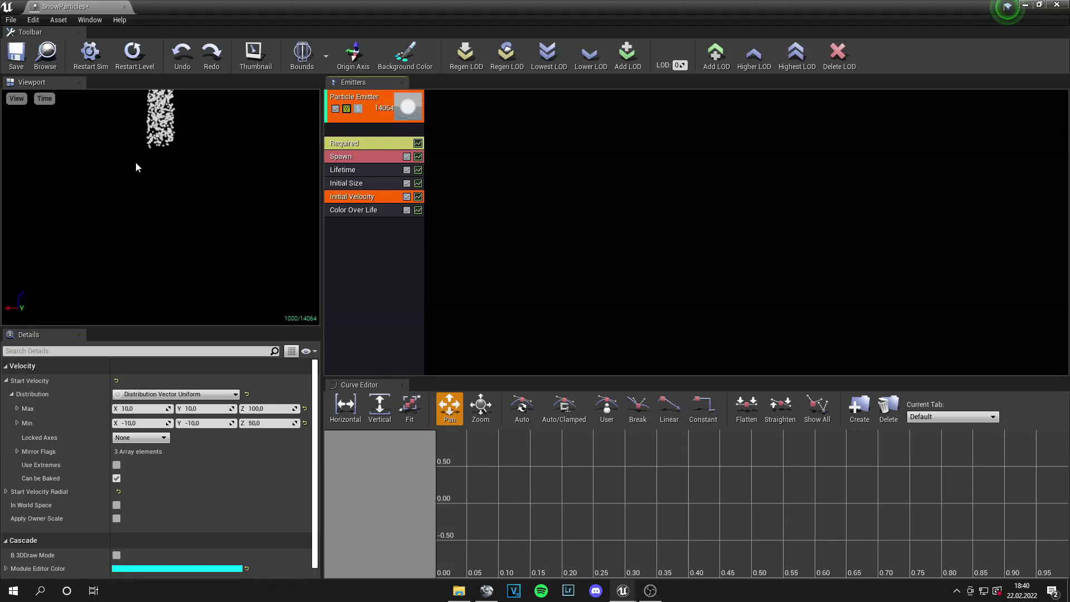
left_click(142, 409)
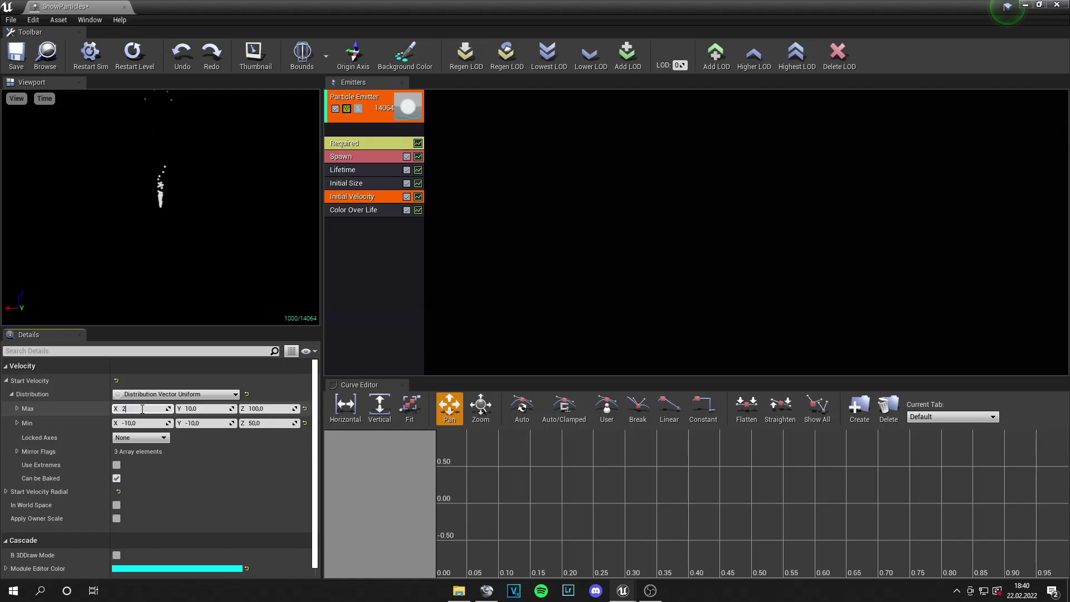
type("200")
key("Tab")
type("200")
key("Tab")
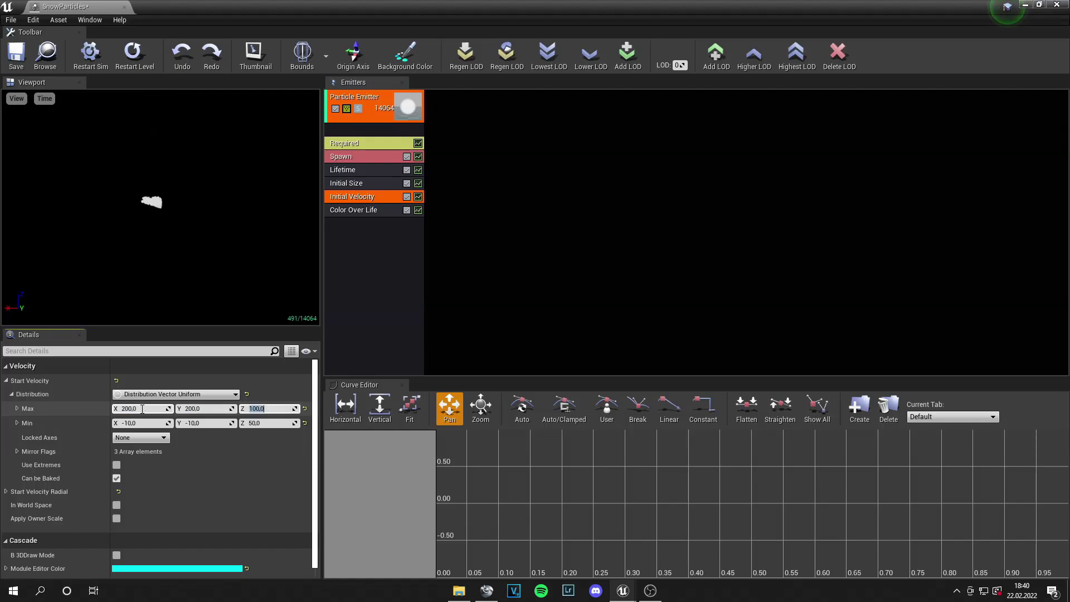
type("-3")
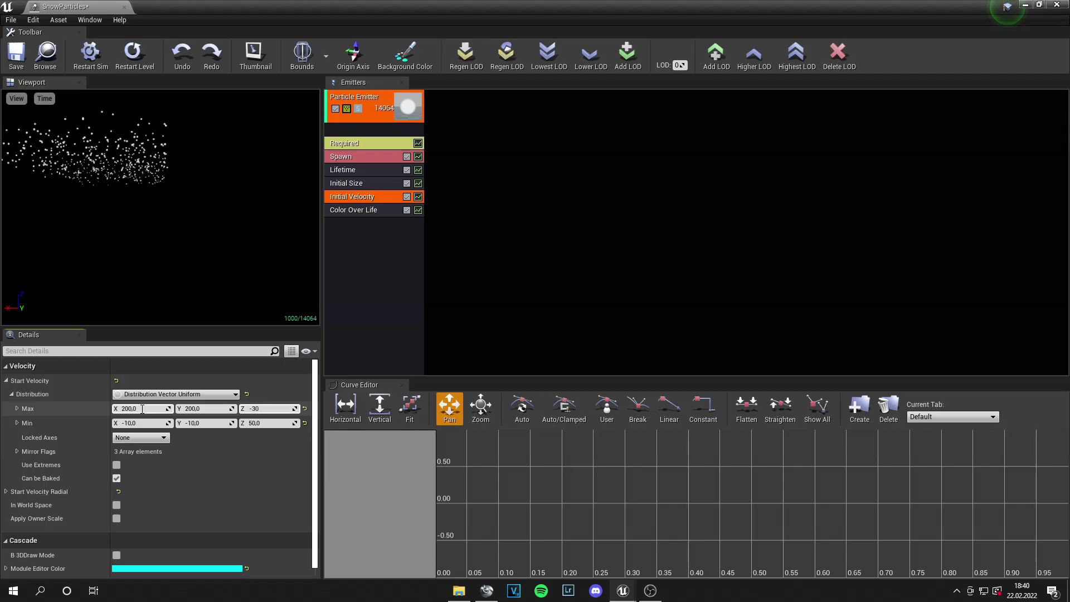
type("50")
key("Tab")
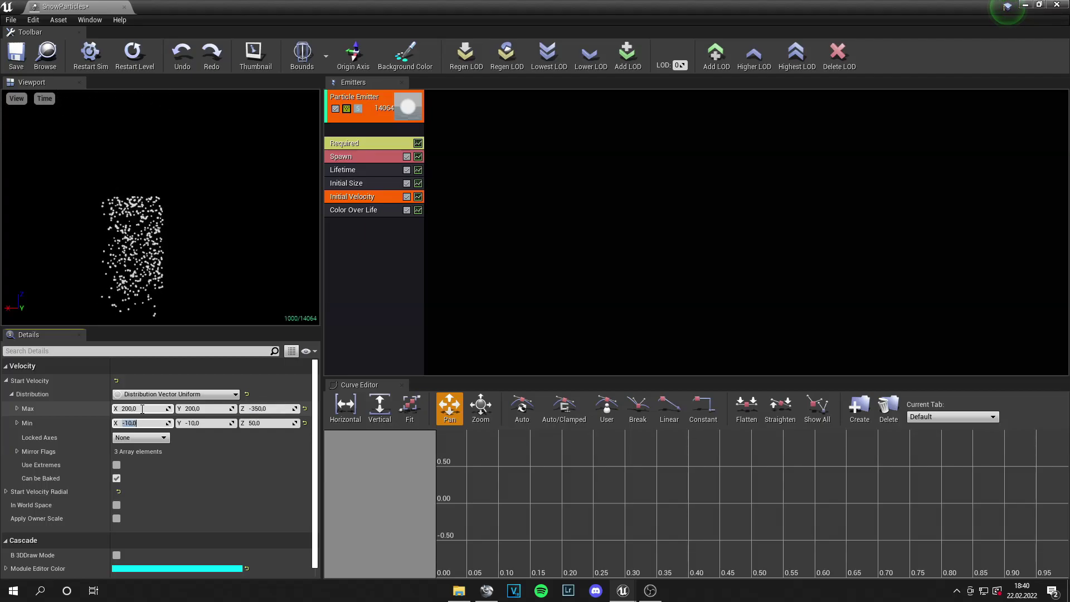
Step: Set the minimum start velocity to X -200, Y -200 and Z -250
type("-")
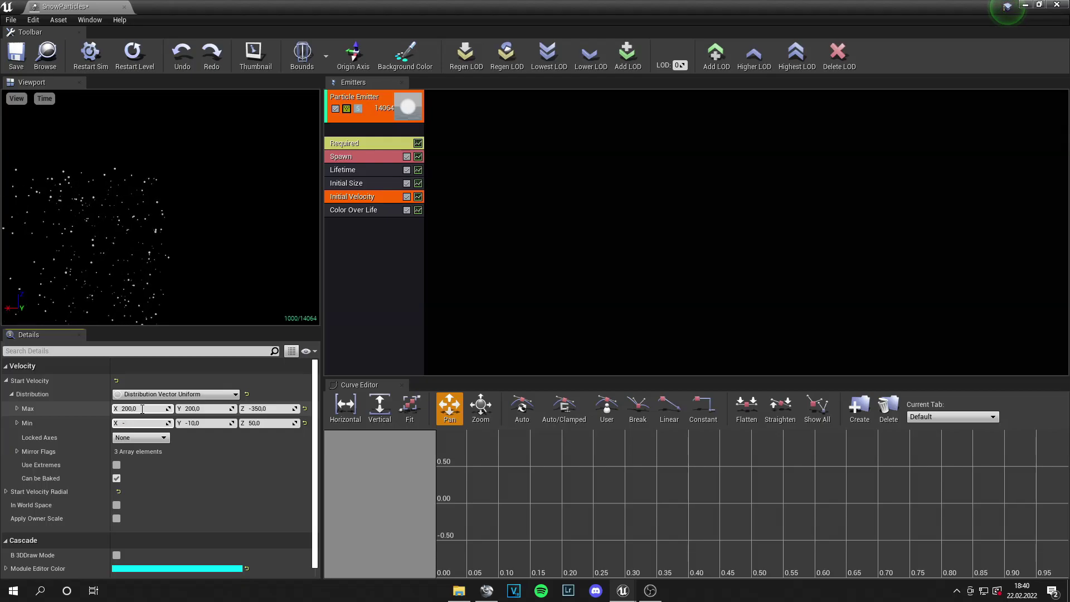
type("200")
key("Tab")
type("-200")
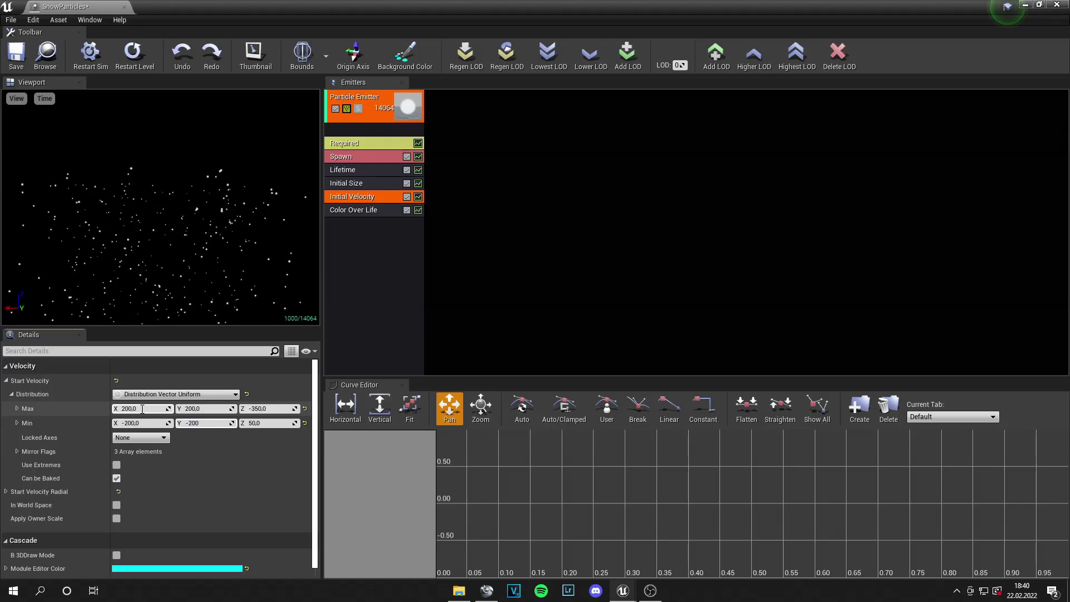
key("Tab")
type("-")
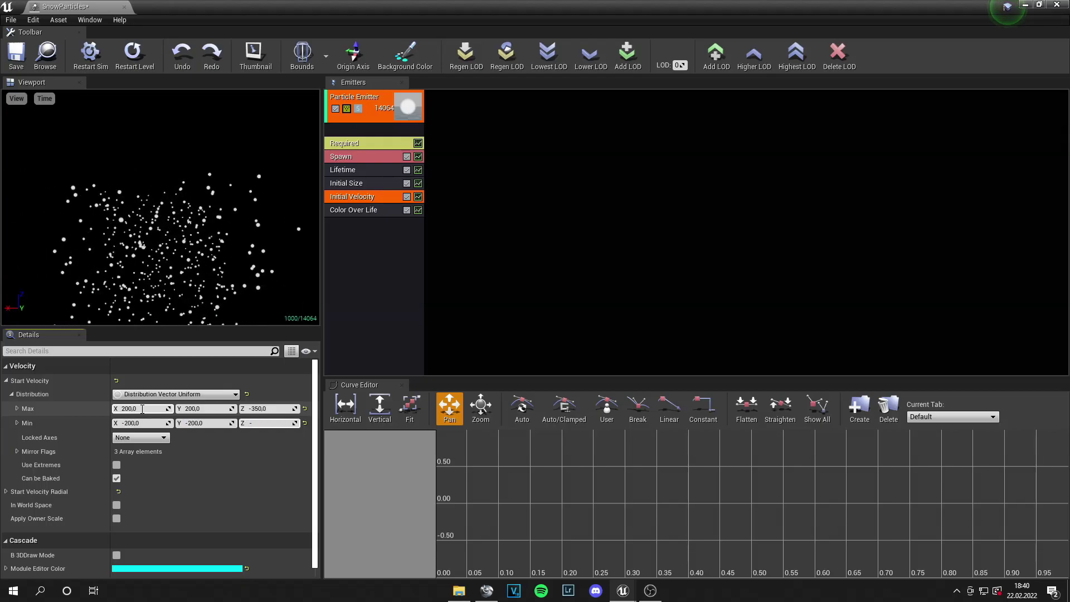
type("200")
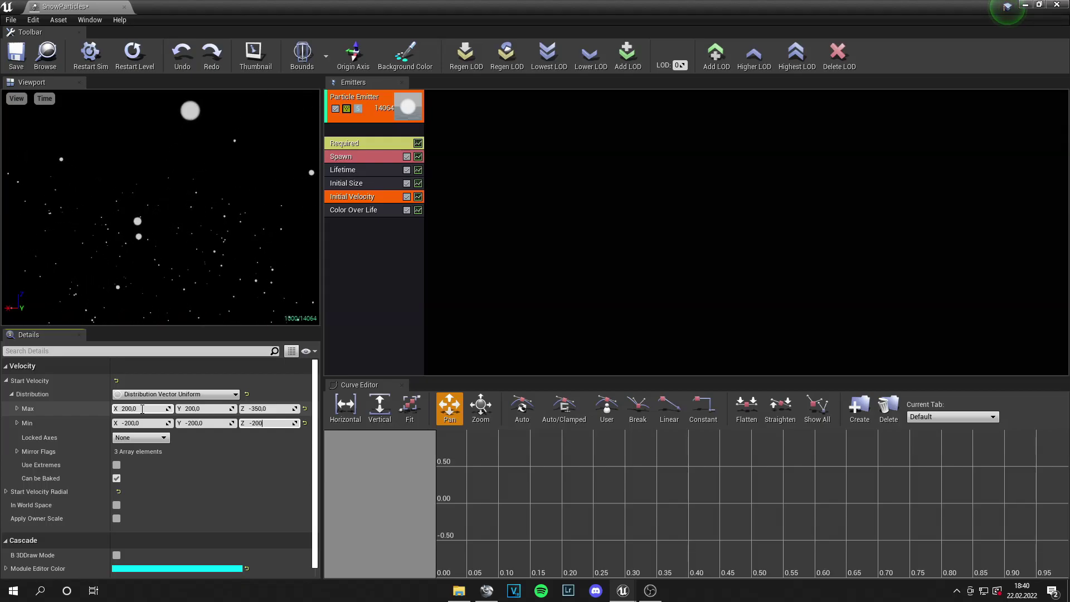
key("Return")
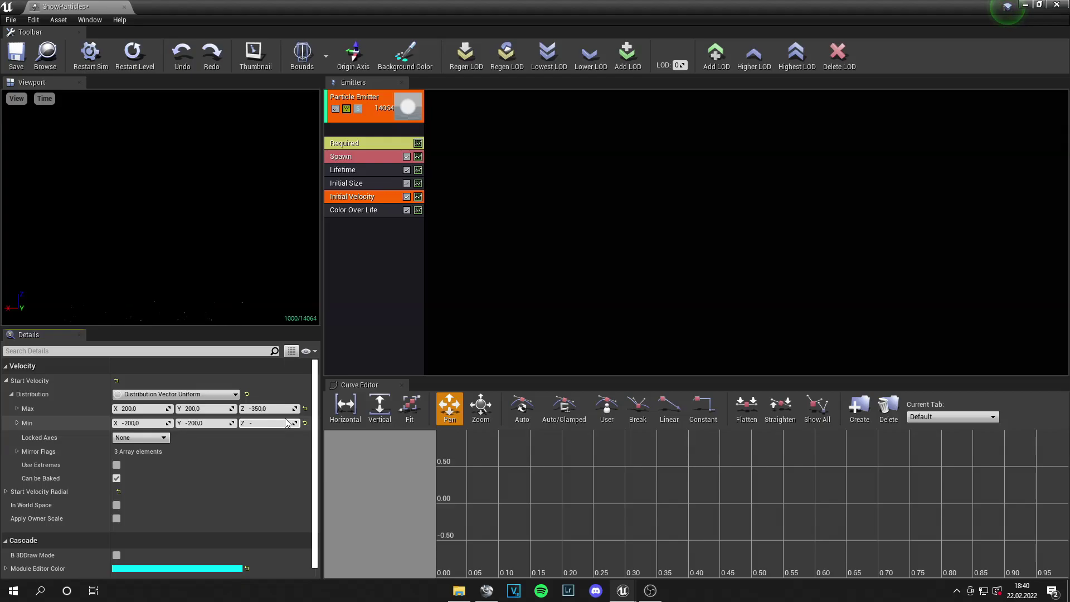
type("-250")
key("Return")
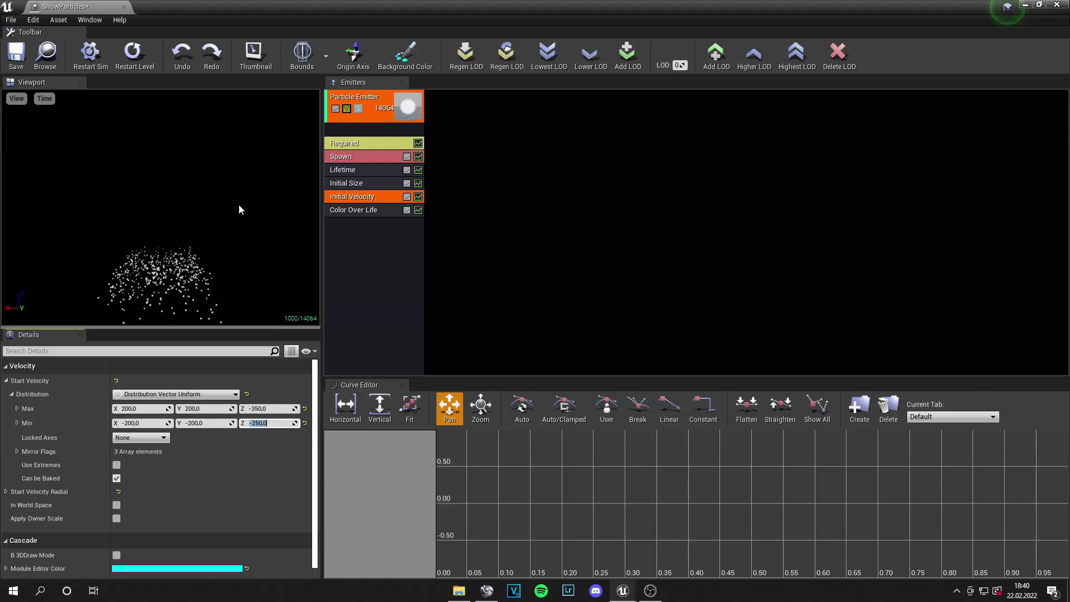
Step: Add an Initial Location module to the particle emitter
right_click(358, 258)
left_click(329, 290)
right_click(348, 256)
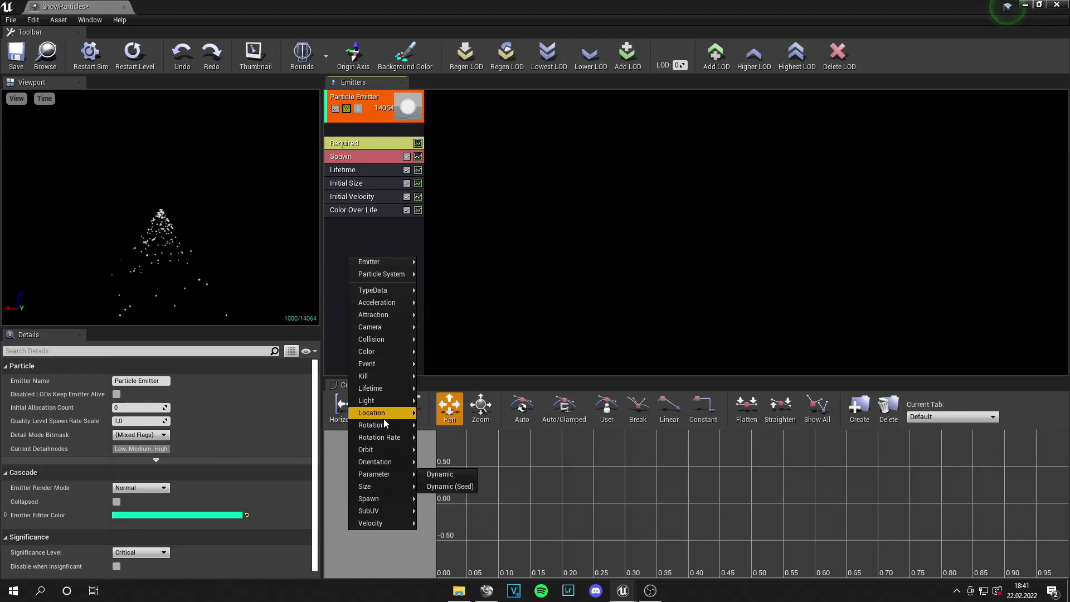
mouse_move(384, 415)
left_click(451, 389)
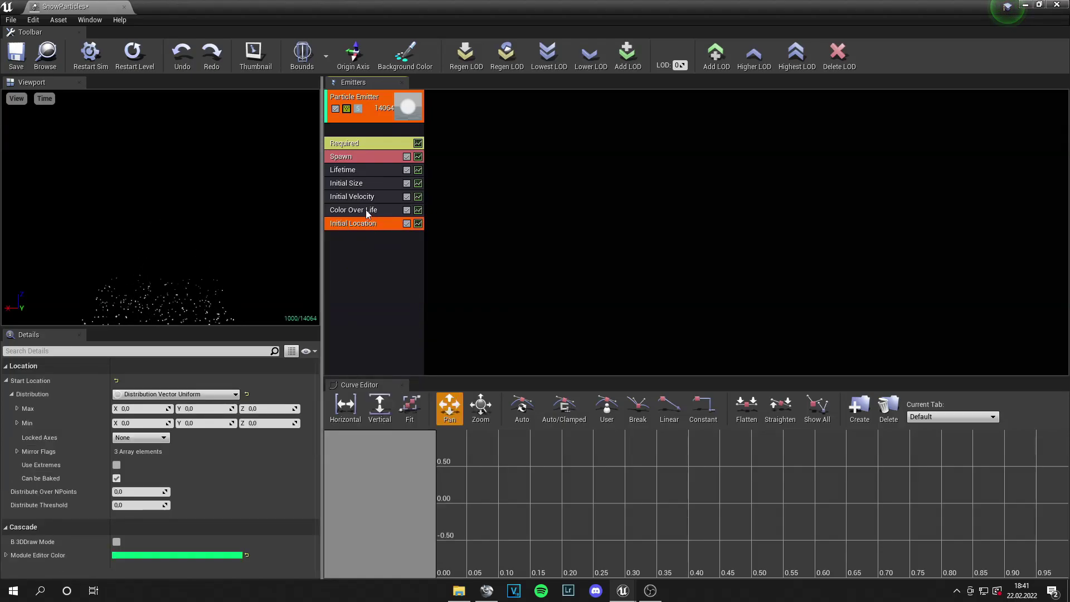
Step: Set the start location's maximum to X 2000, Y 2000, Z 50 and its minimum to X -2000, Y -200, Z 50
left_click(135, 408)
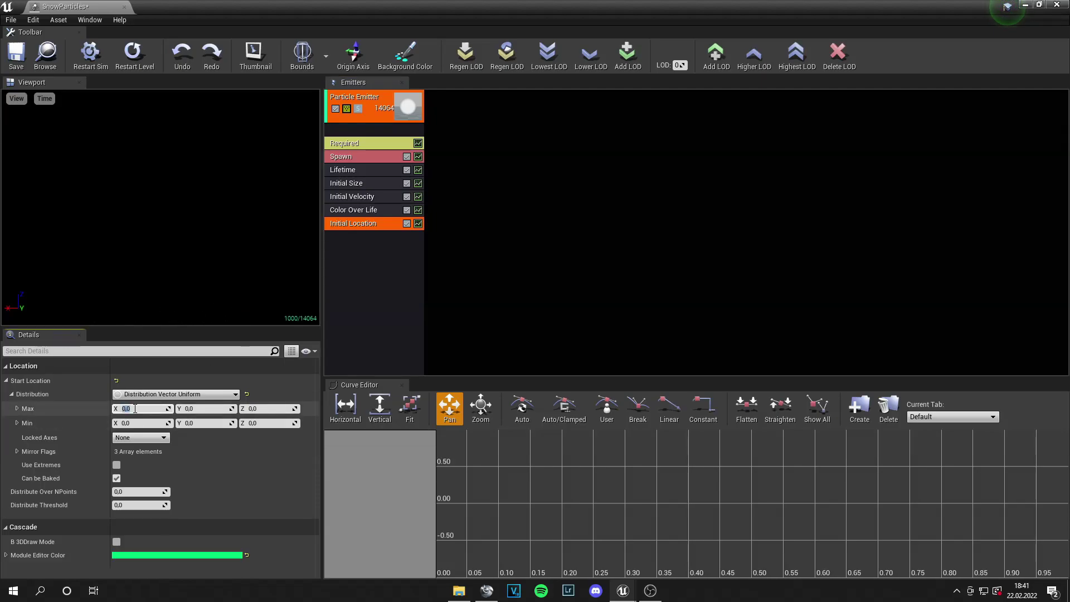
type("20000")
key("Tab")
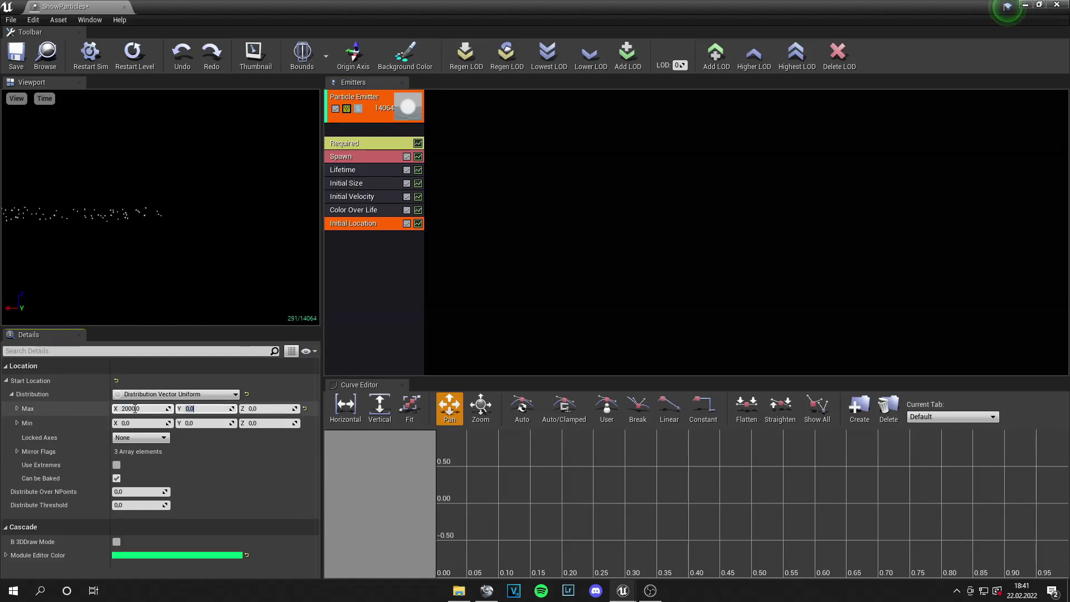
type("2000")
key("Tab")
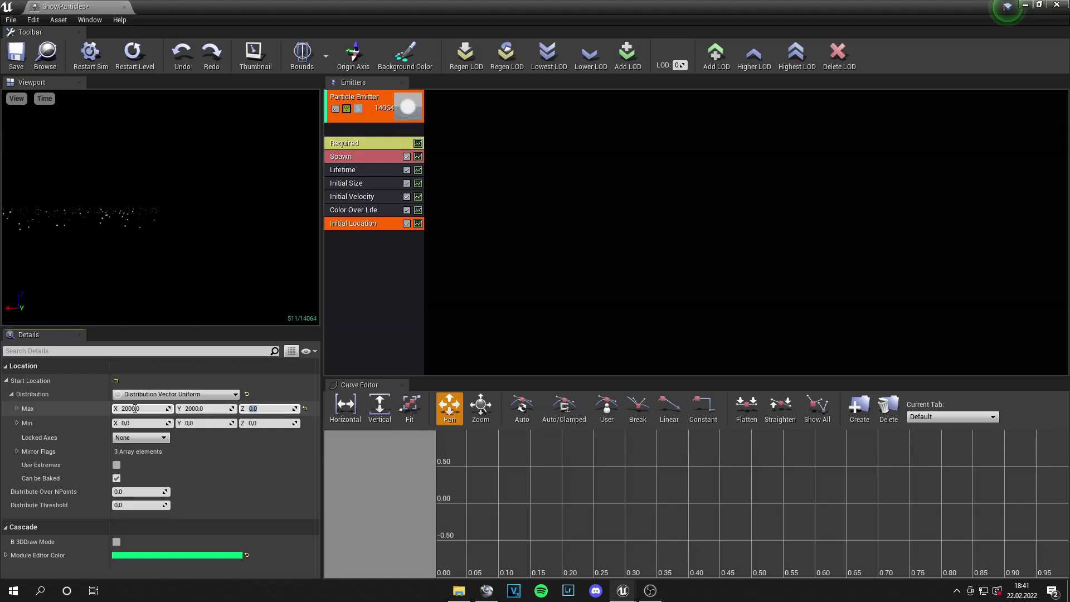
type("50")
key("Tab")
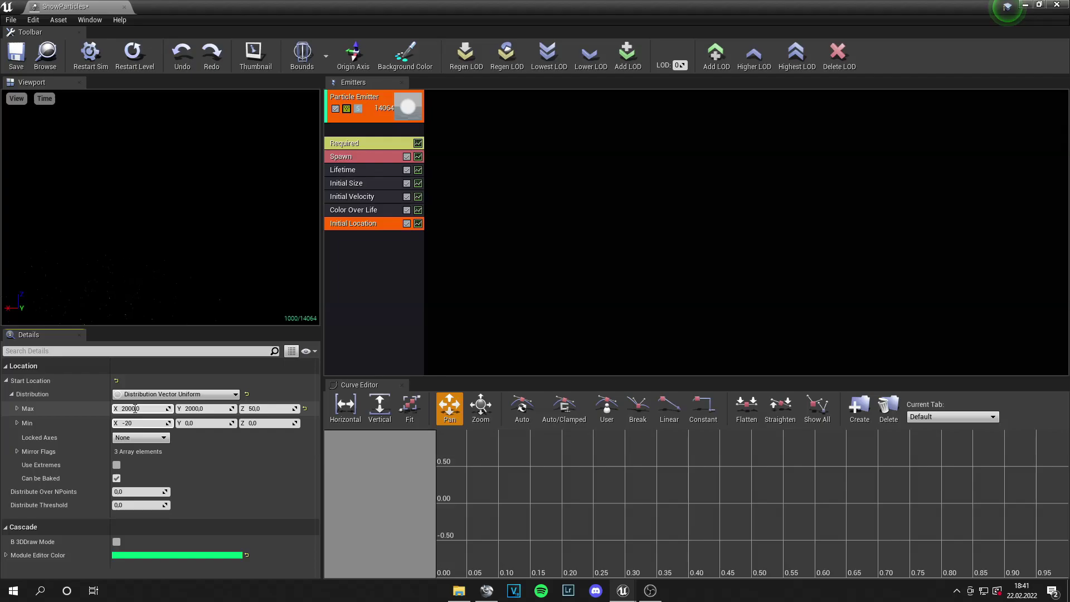
key("Tab")
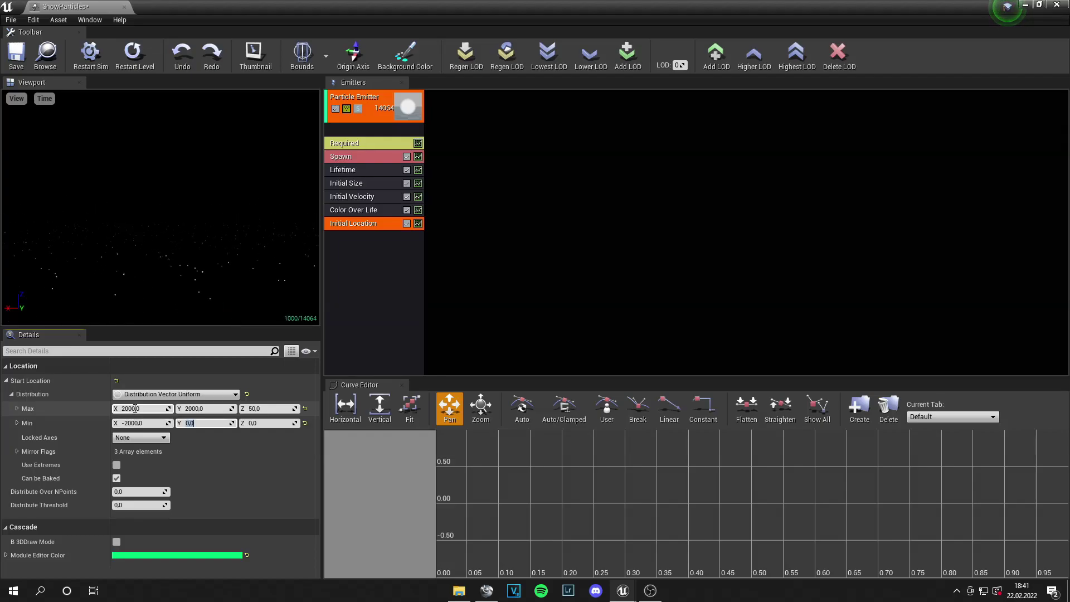
key("Tab")
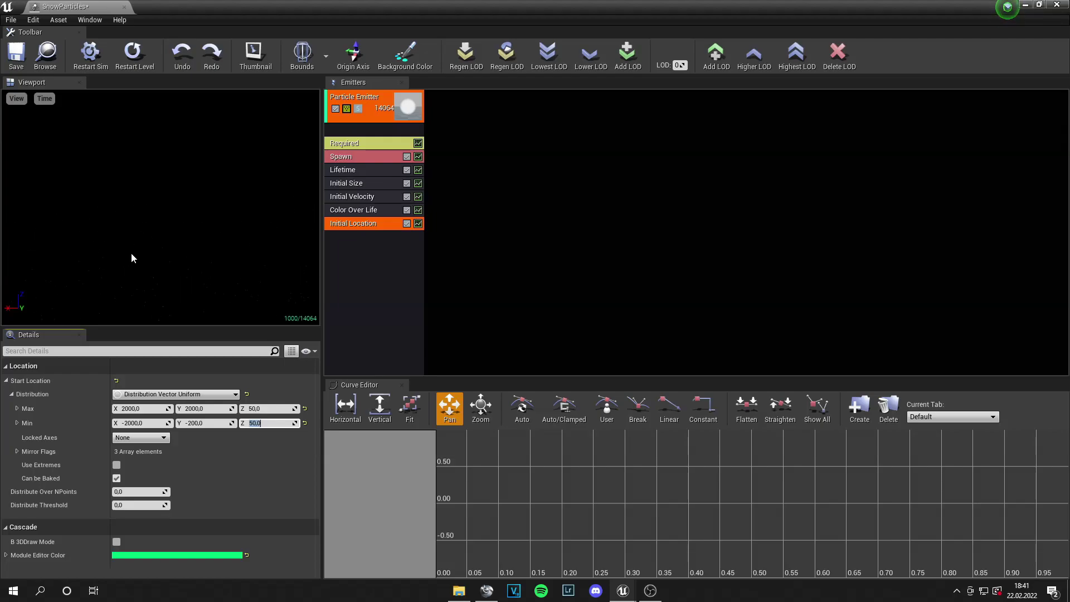
Step: Add an Initial Rotation module to the particle emitter and open its settings
right_click(361, 275)
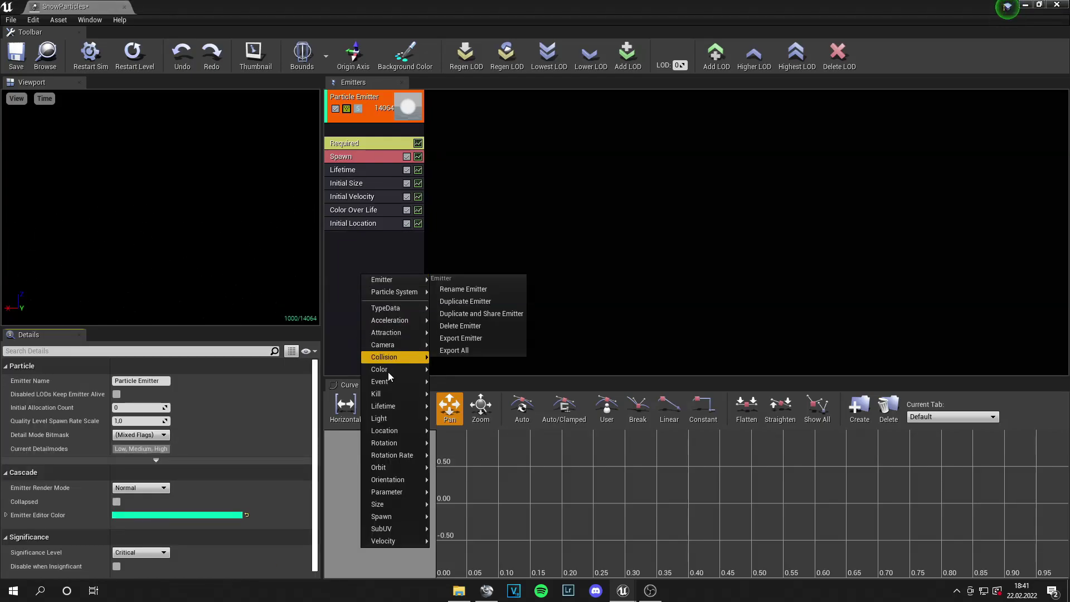
mouse_move(395, 442)
left_click(454, 443)
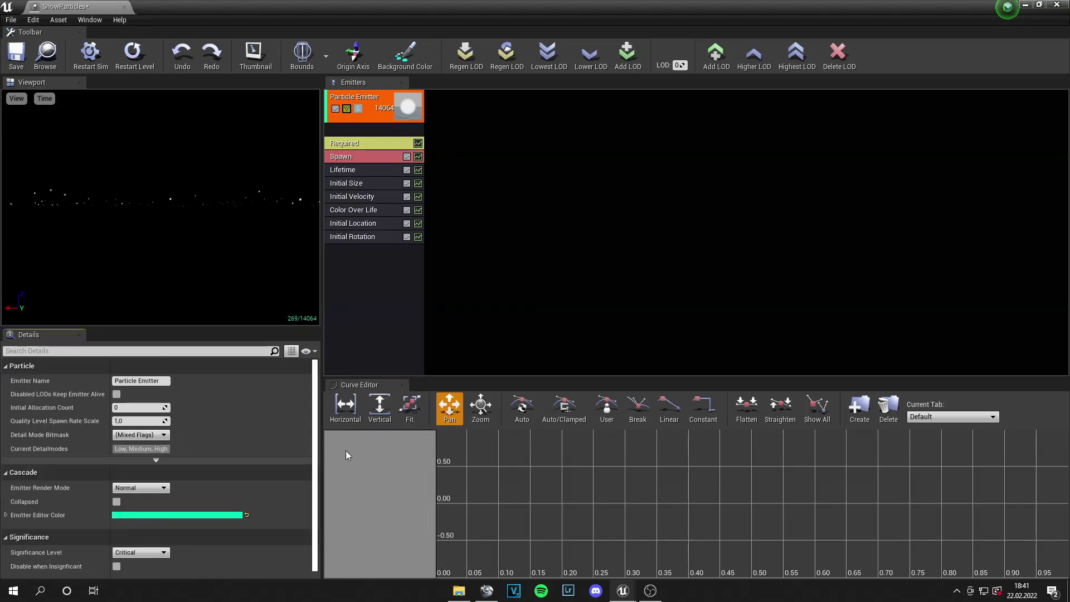
left_click(341, 239)
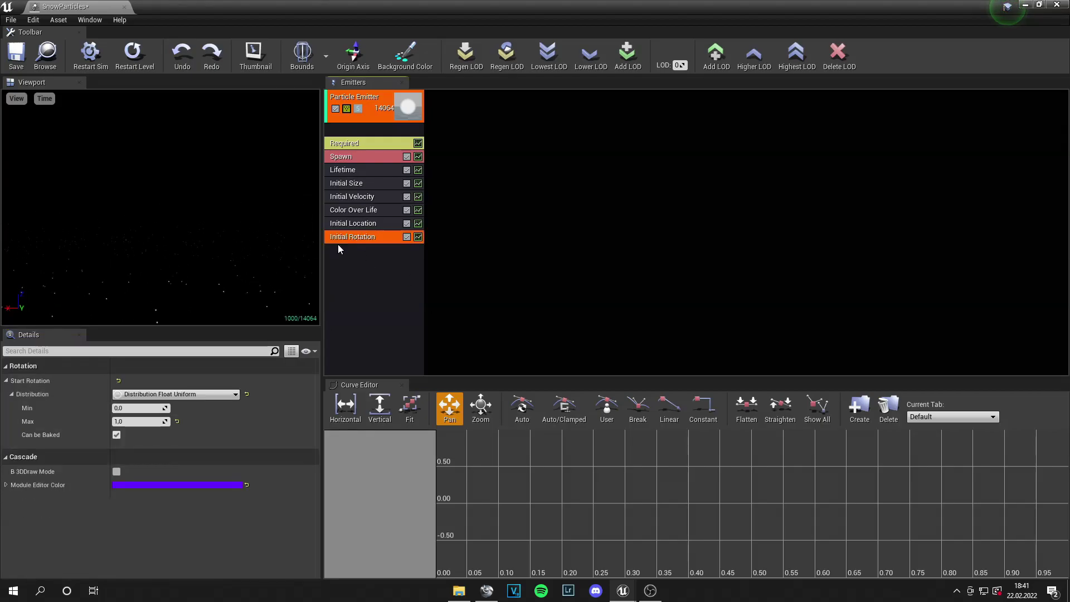
Step: Add a GPU Sprites type data module to the particle emitter
left_click(137, 421)
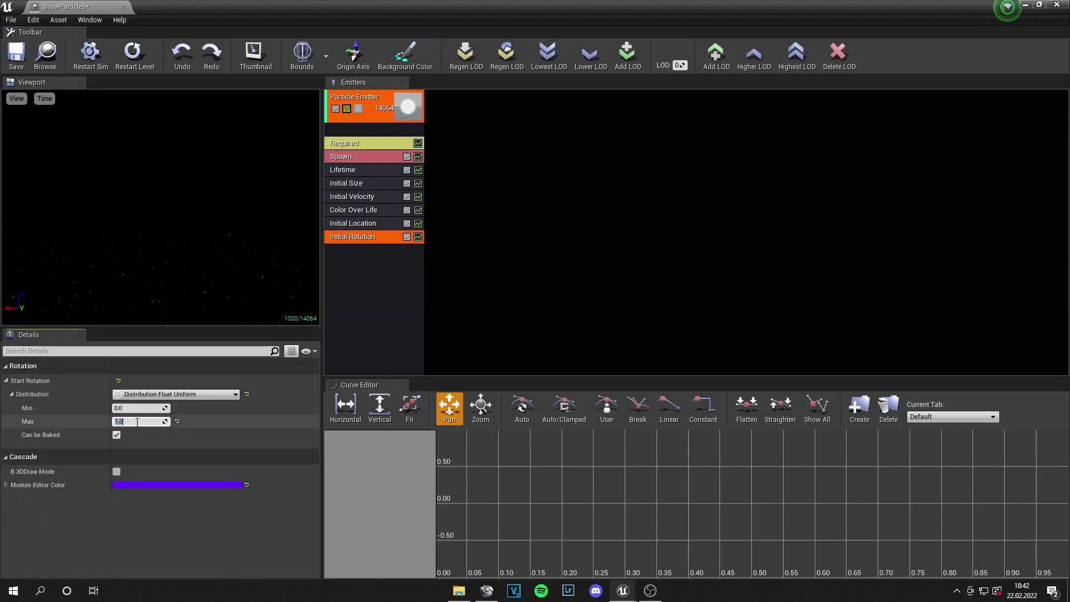
right_click(376, 304)
mouse_move(384, 339)
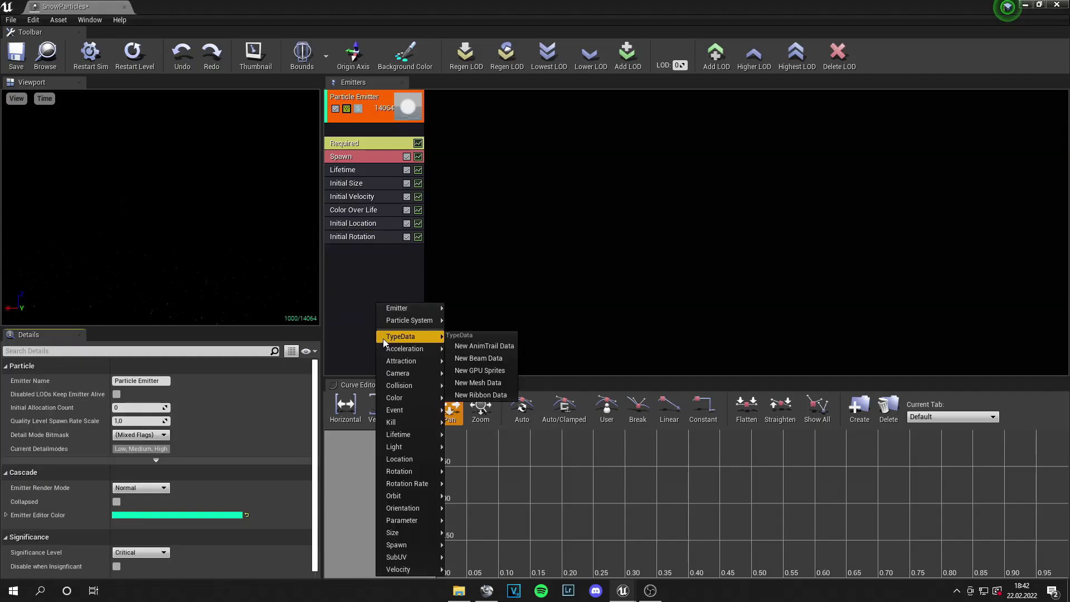
left_click(479, 371)
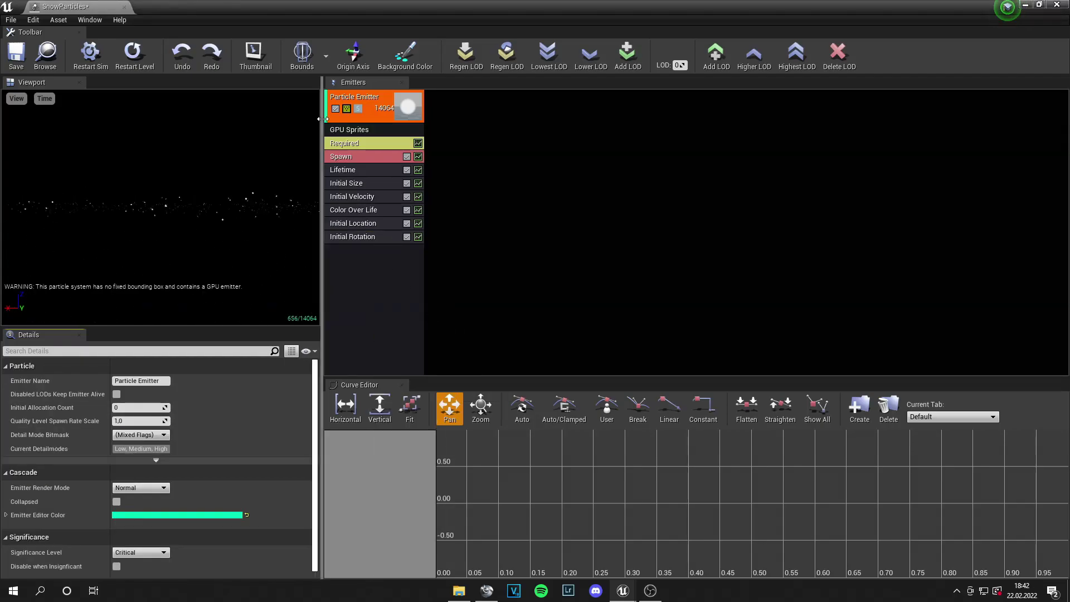
Step: Set fixed bounds for the particle system, inspect them in its preview, and save and close it
left_click(327, 58)
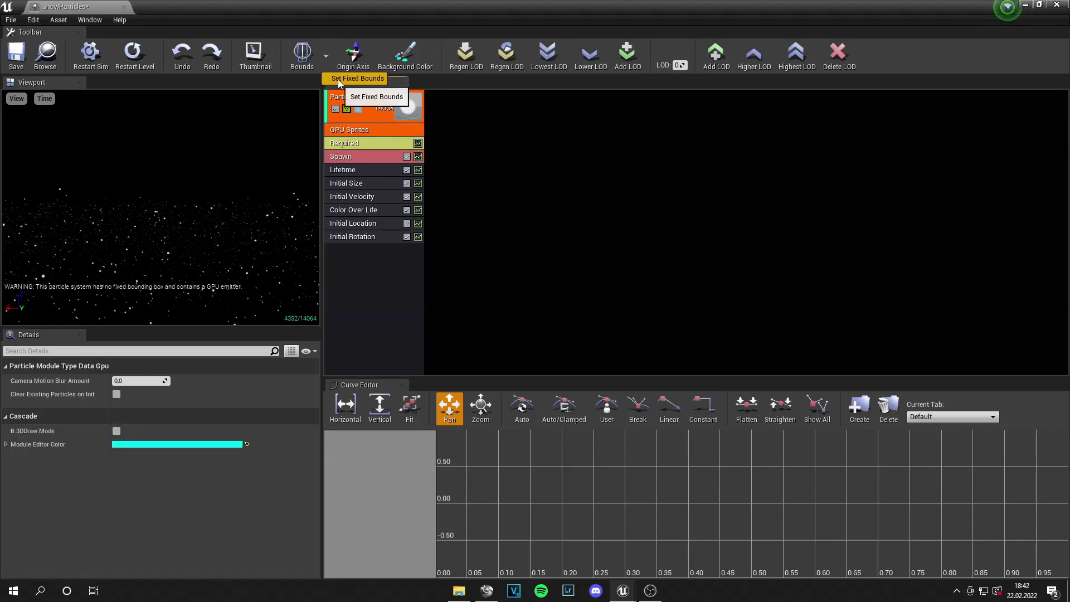
left_click(360, 80)
left_click(311, 57)
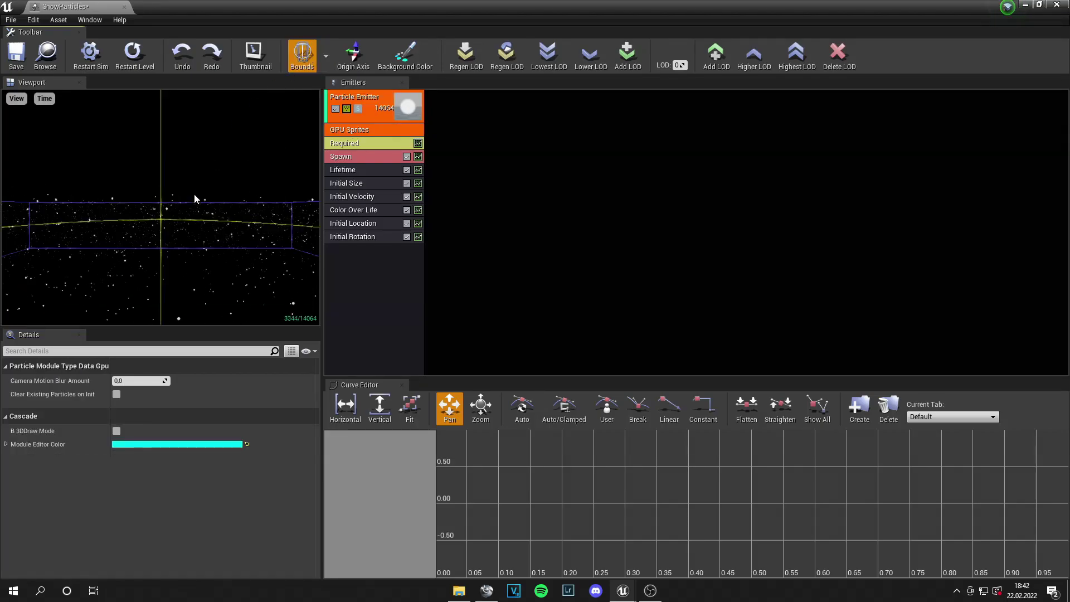
left_click_drag(195, 198, 118, 200)
right_click_drag(118, 200, 231, 195)
left_click_drag(161, 207, 167, 205)
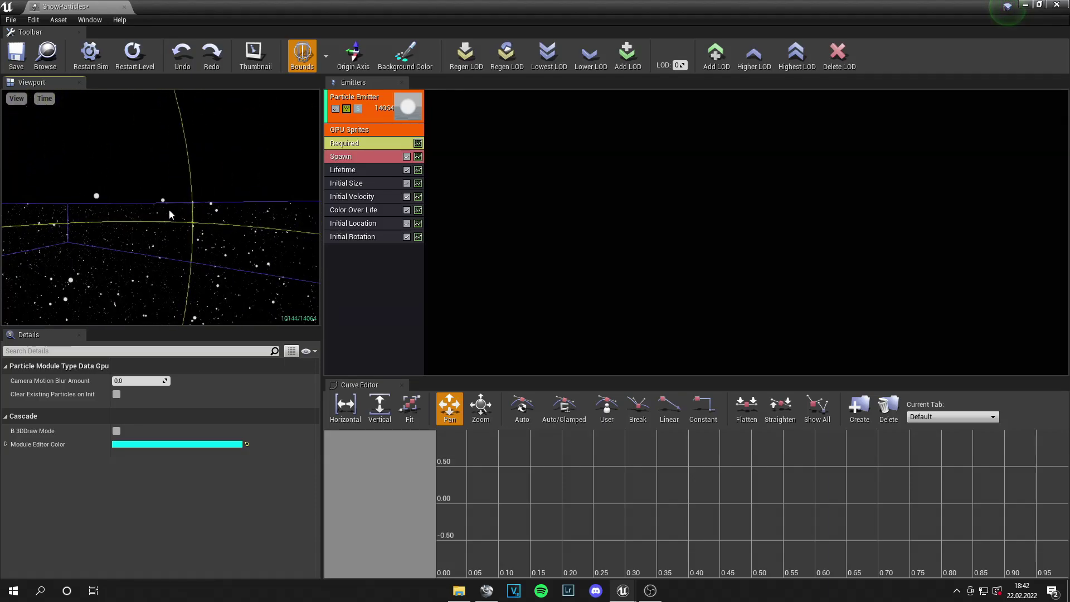
left_click(15, 54)
left_click(1057, 4)
Step: Place SnowParticles in the level above the landscape and raise its Z location to 132
right_click_drag(480, 263, 435, 262)
left_click_drag(297, 480, 498, 325)
right_click_drag(497, 325, 498, 384)
key("d")
right_click_drag(776, 333, 683, 280)
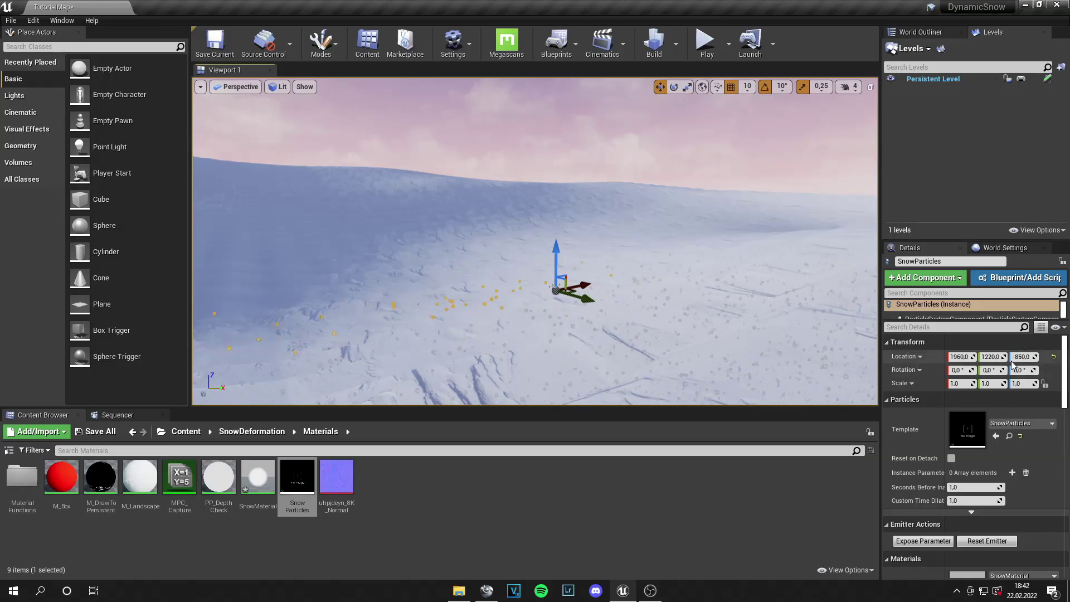
left_click_drag(1022, 357, 1047, 357)
right_click_drag(538, 285, 559, 268)
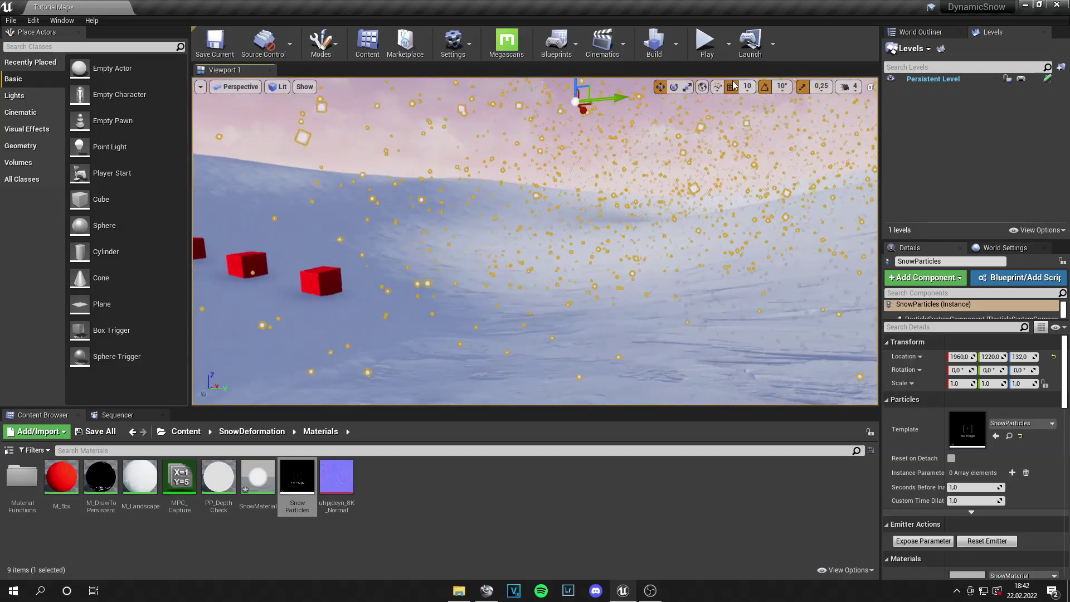
Step: Play the level and run the character across the landscape to examine the falling snow
left_click(705, 41)
key("w")
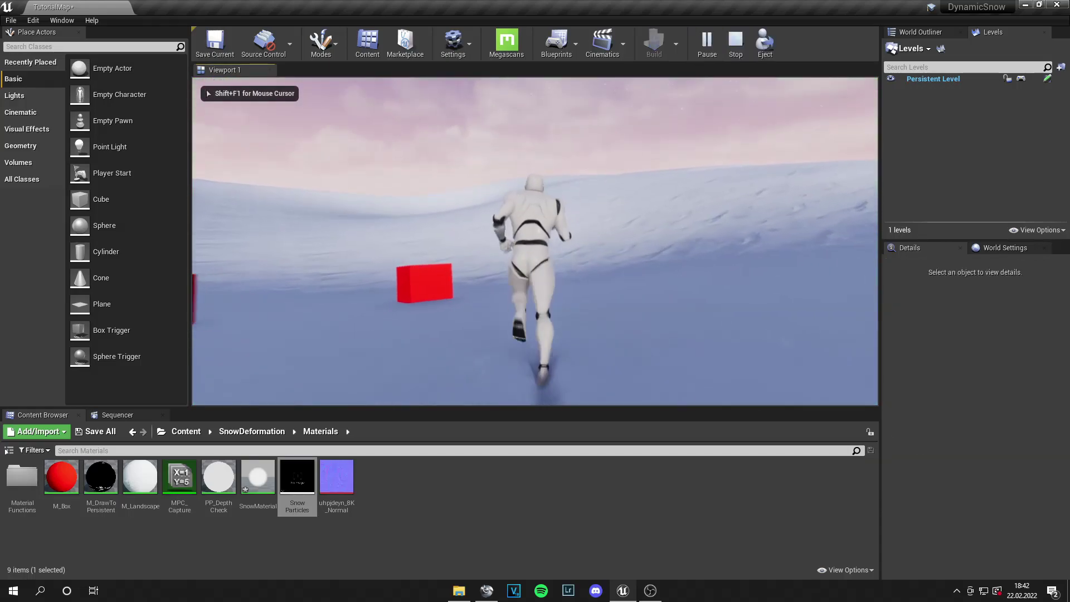
key("d")
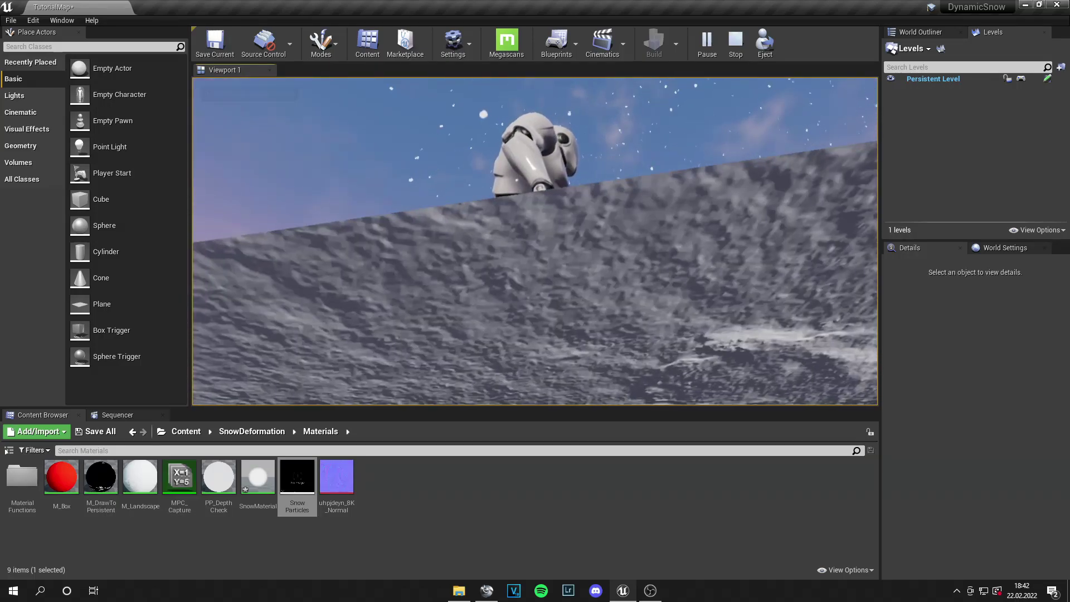
key("w")
key("w")
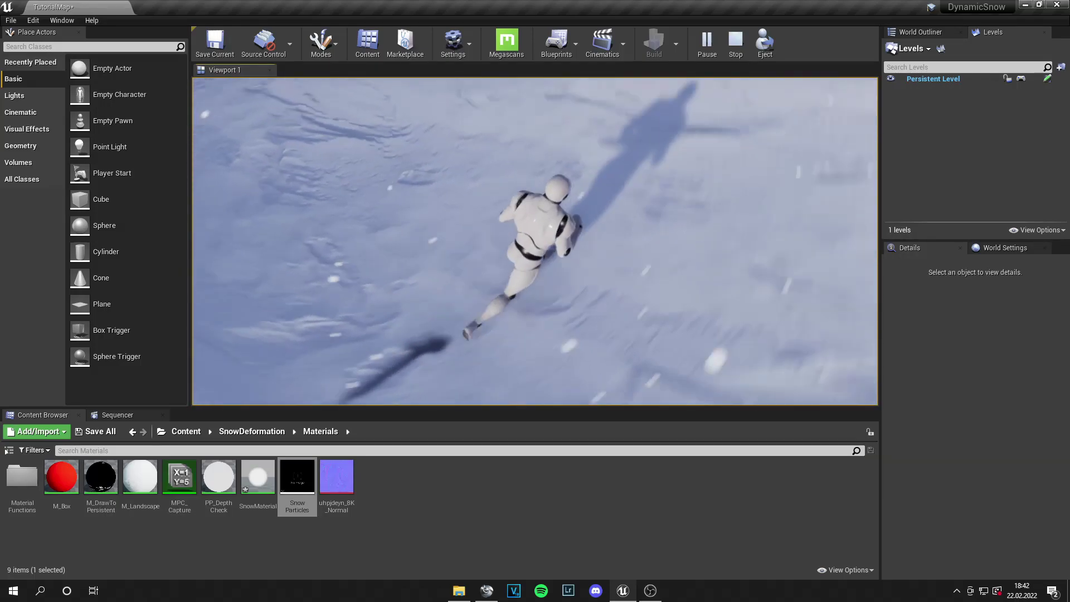
key("d")
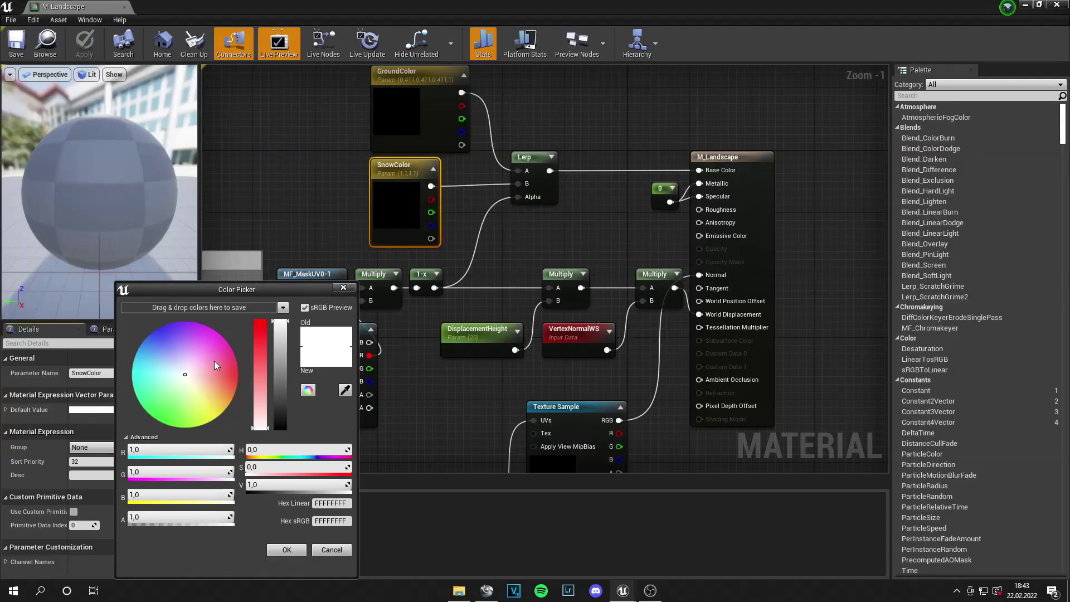
Step: Set the SnowColor parameter of M_Landscape to a sand colour with R 0.442708, G 0.289858 and B 0.069059
left_click_drag(219, 373, 222, 400)
left_click(276, 371)
left_click(281, 365)
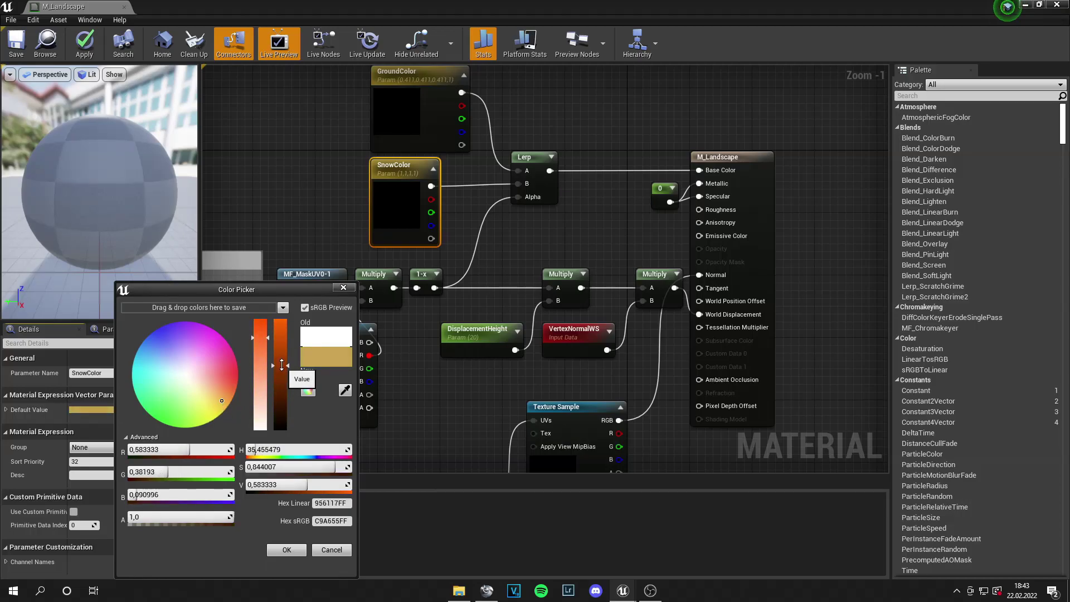
mouse_move(280, 365)
left_mouse_down()
mouse_move(280, 339)
mouse_move(282, 395)
left_mouse_up()
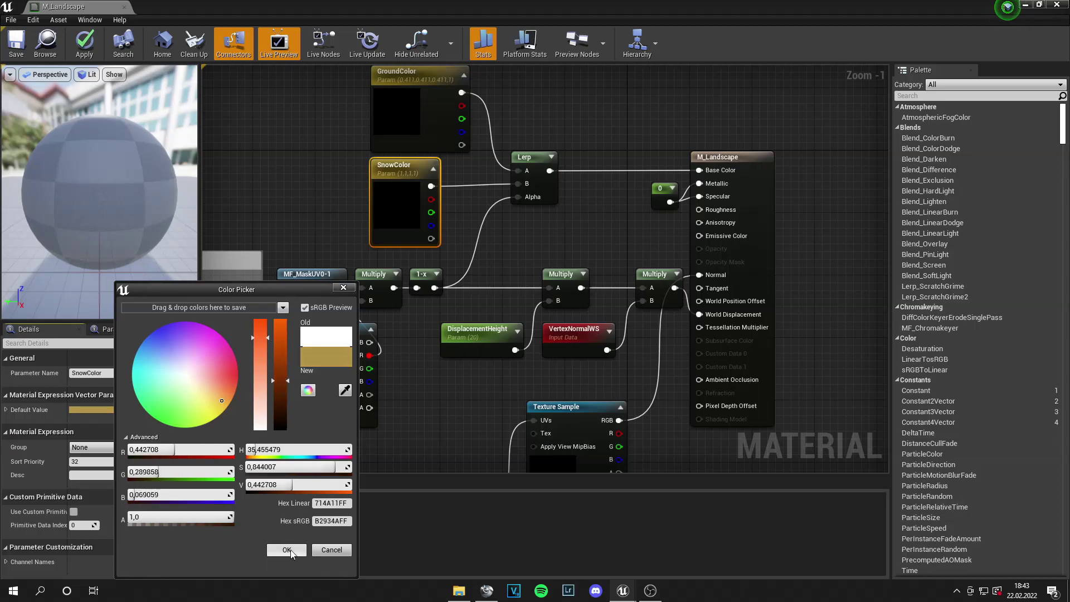
left_click(287, 550)
Step: Set the DisplacementHeight parameter's default value to 4, then save and close M_Landscape
right_click_drag(440, 383, 588, 353)
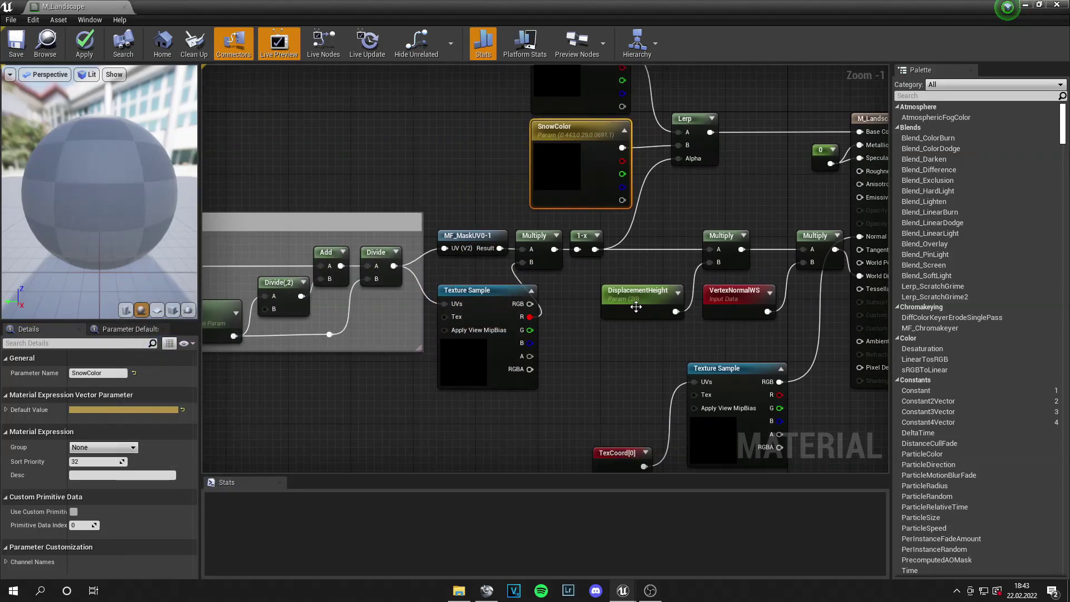
left_click(666, 311)
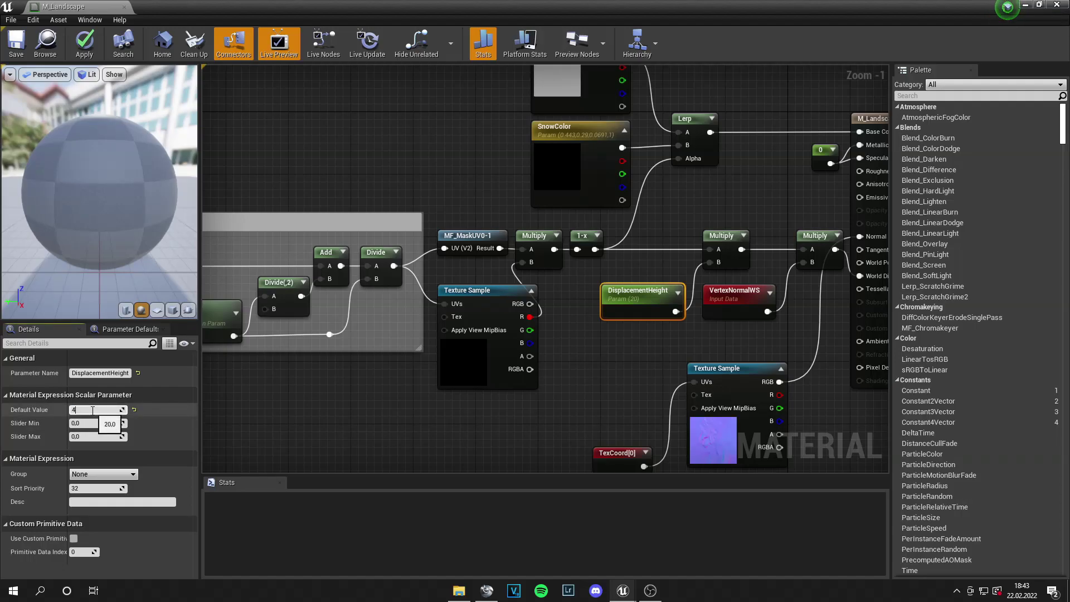
key("Return")
left_click(16, 43)
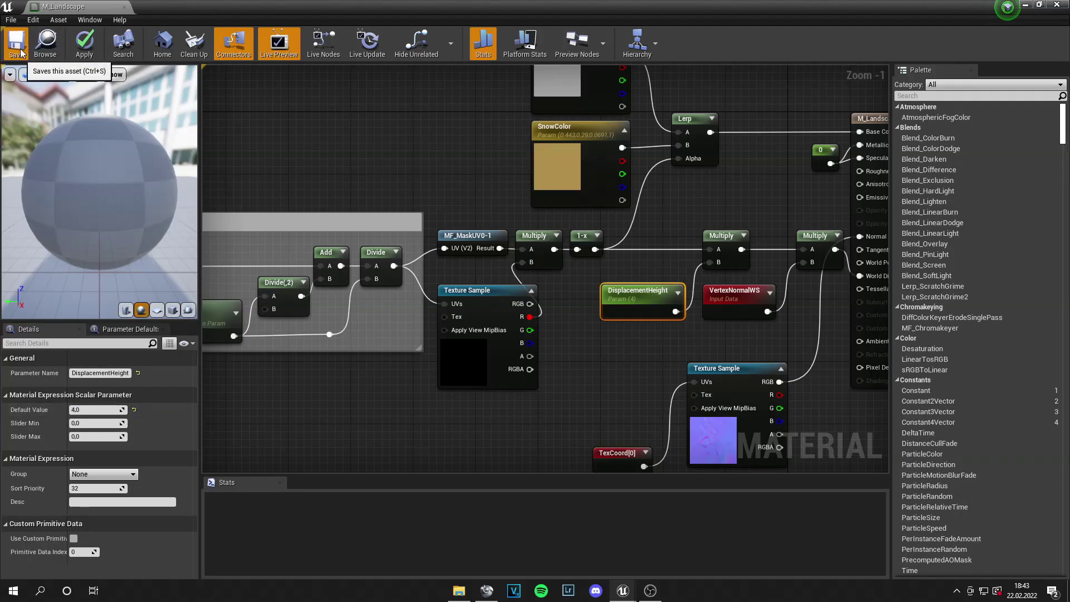
left_click(635, 368)
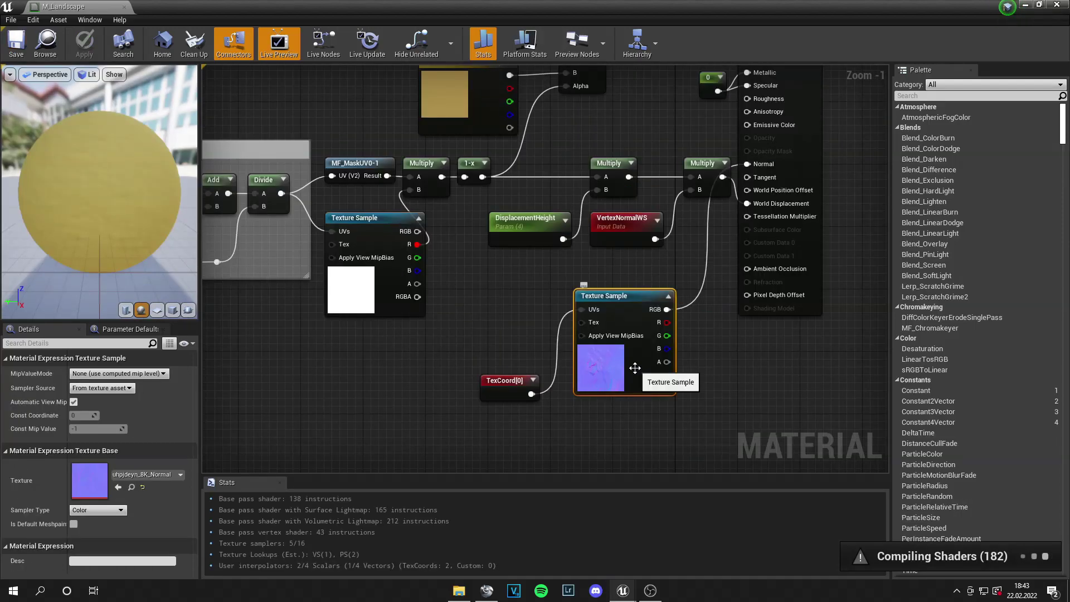
left_click(1057, 5)
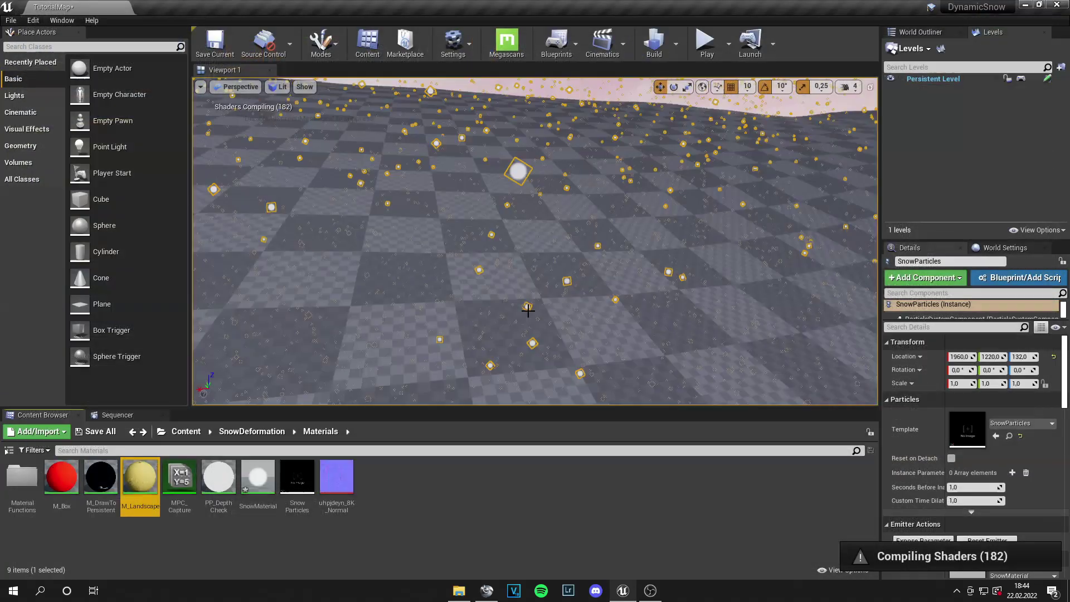
Step: Open SnowMaterial and change its base colour constant to the sand colour 0.479, 0.288, 0.0403
double_click(250, 498)
right_click_drag(347, 354, 632, 344)
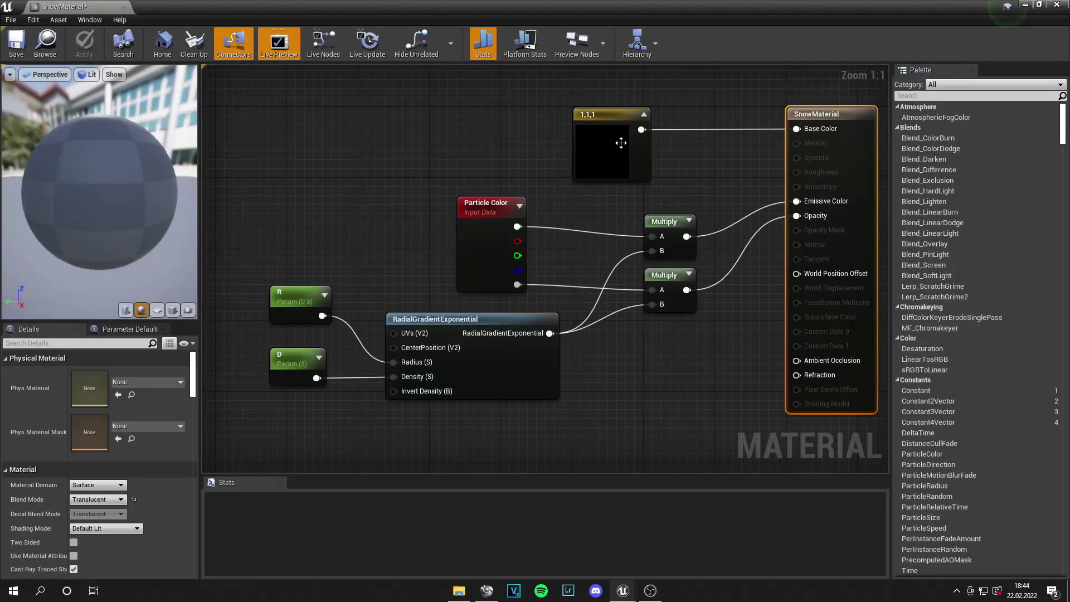
double_click(610, 142)
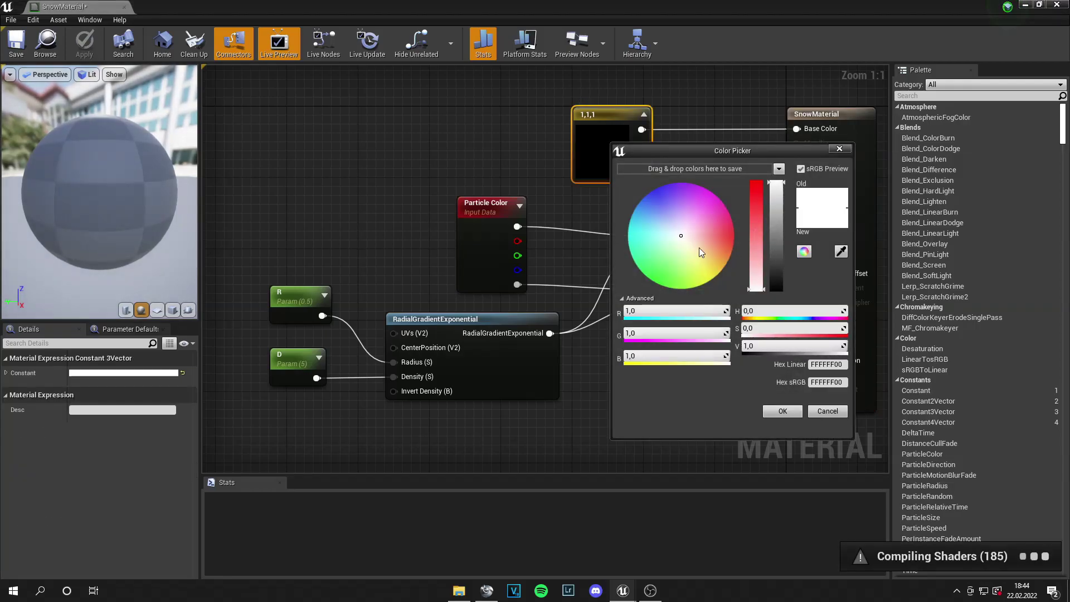
mouse_move(699, 247)
left_mouse_down()
mouse_move(715, 273)
mouse_move(776, 238)
left_mouse_up()
left_click(782, 411)
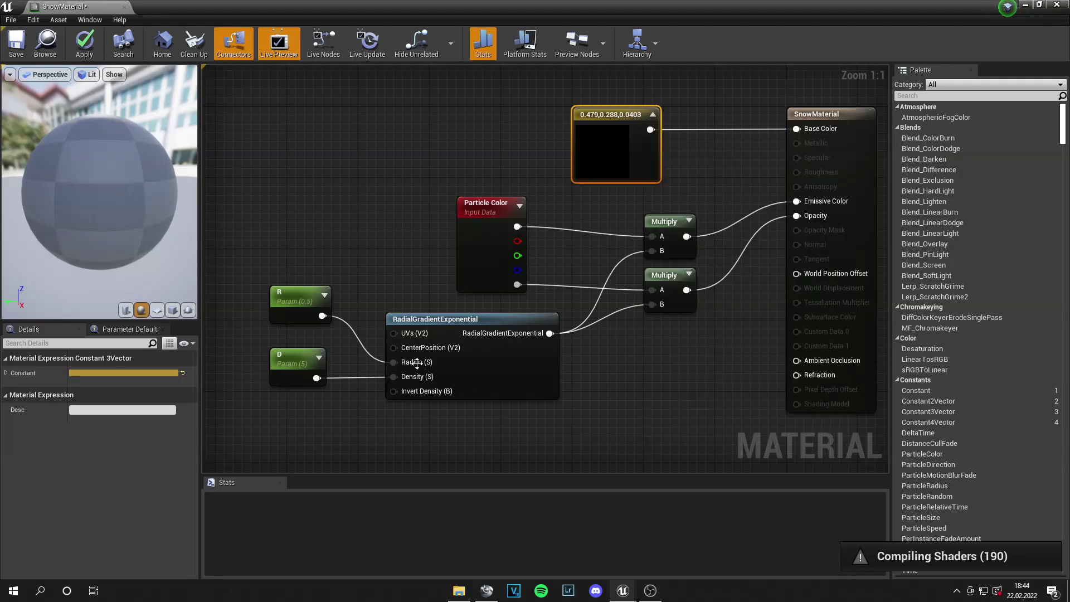
Step: Set the radius parameter R of SnowMaterial to 0.3 and save the material
left_click(299, 371)
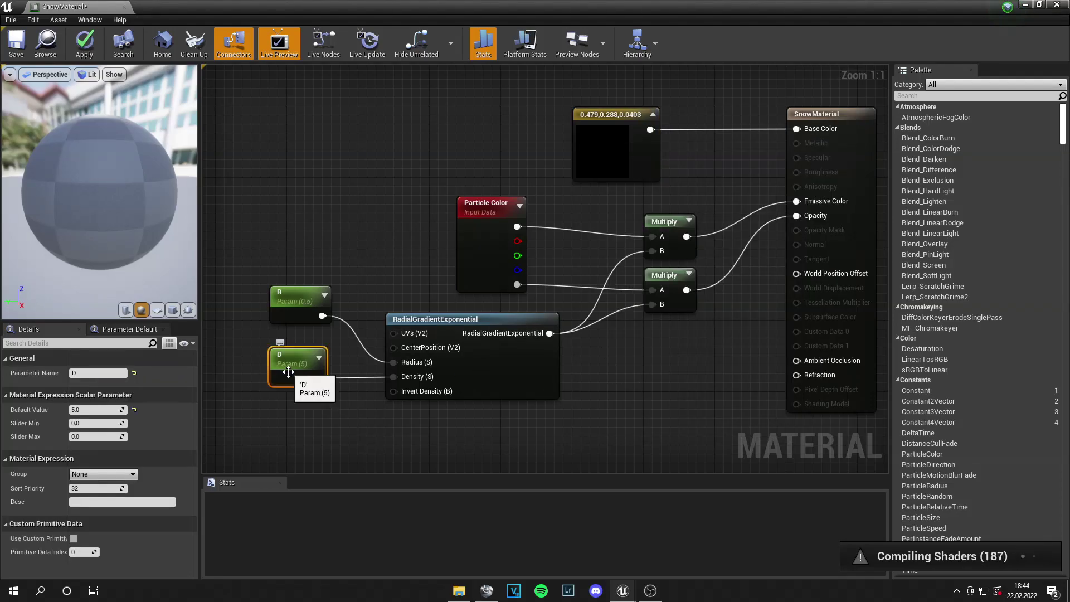
left_click(274, 317)
left_click(100, 409)
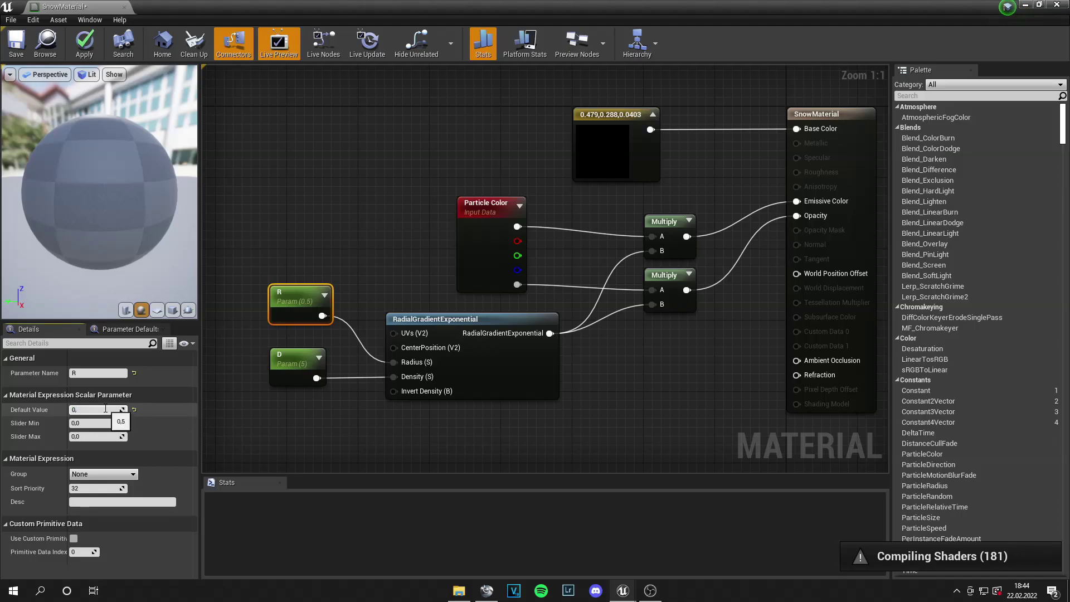
key("Return")
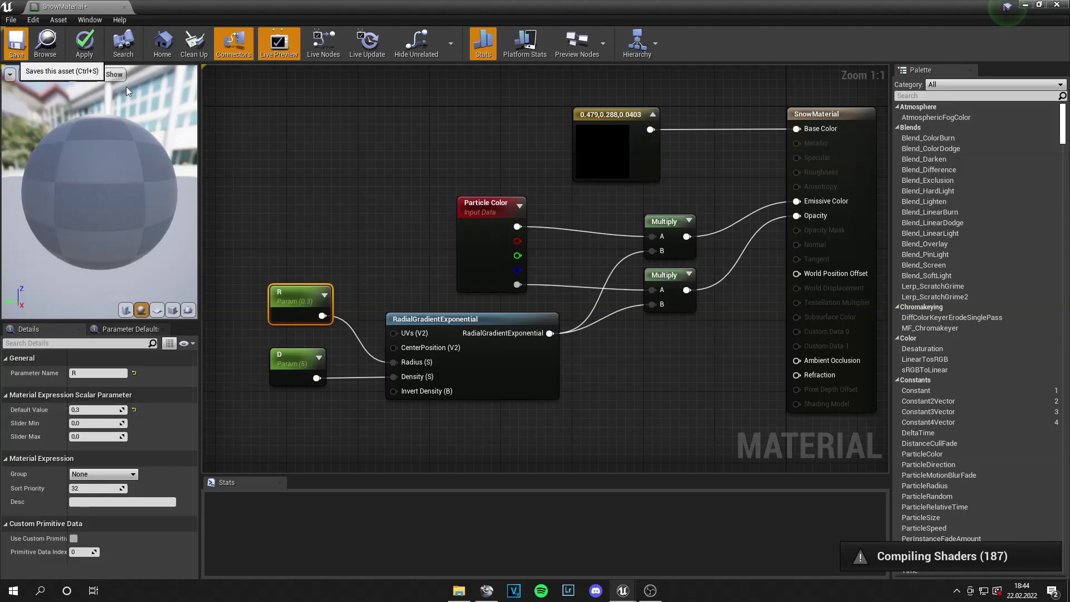
left_click(16, 42)
left_click_drag(126, 199, 168, 198)
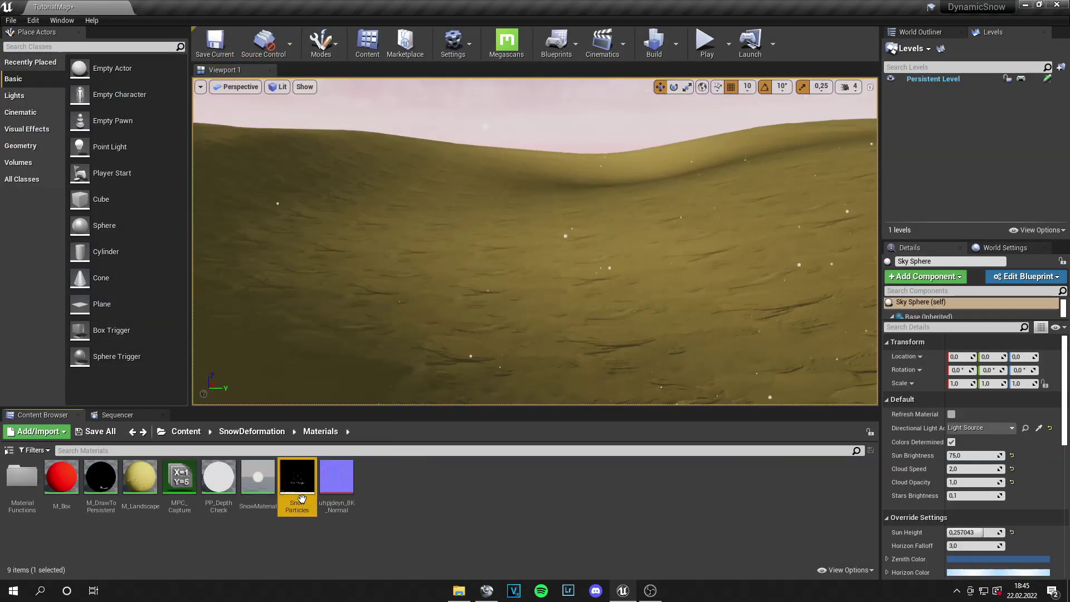
Step: Open SnowParticles and set the Initial Size module's maximum start size to X 3, Y 3, Z 3
double_click(291, 485)
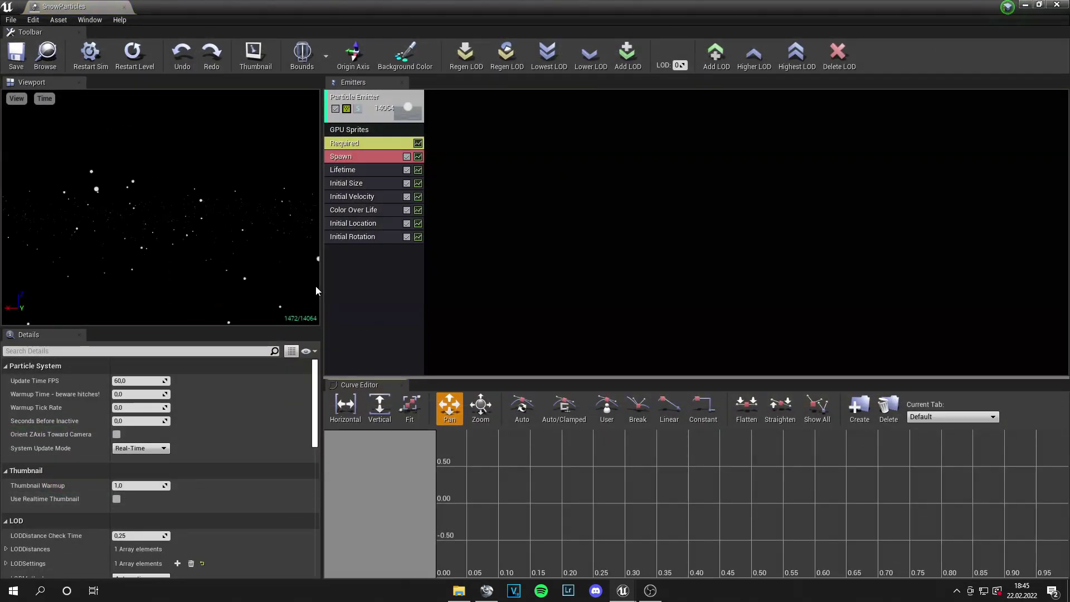
left_click(365, 197)
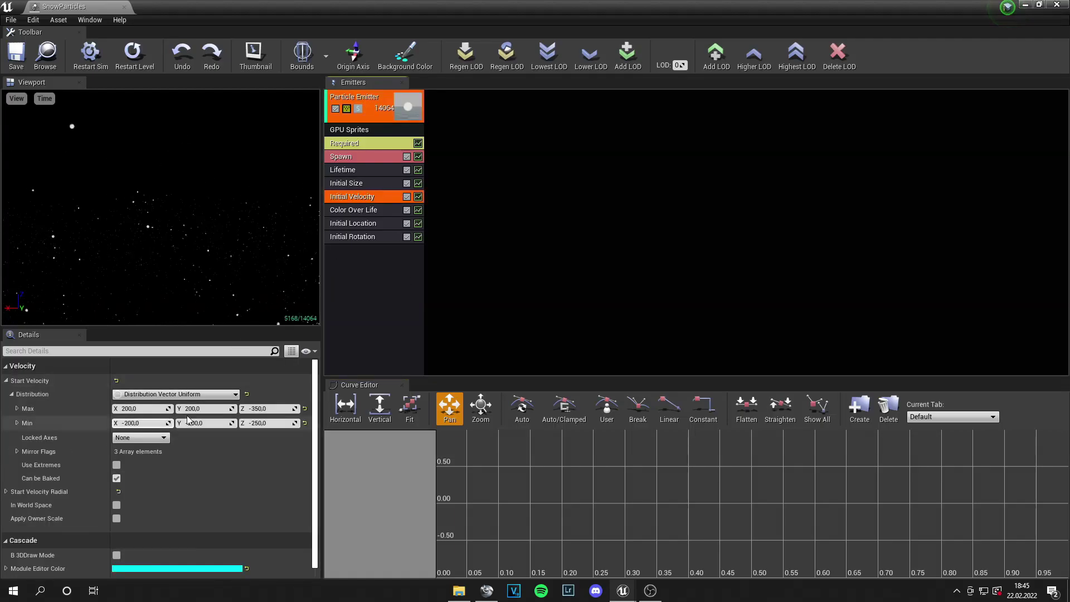
left_click(357, 144)
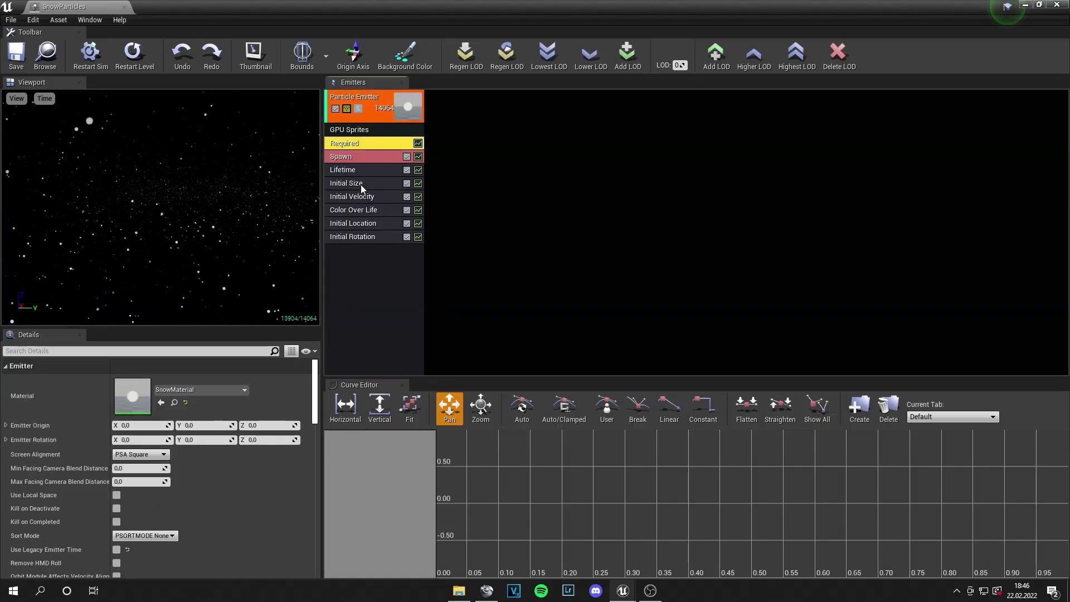
left_click(362, 188)
left_click(159, 413)
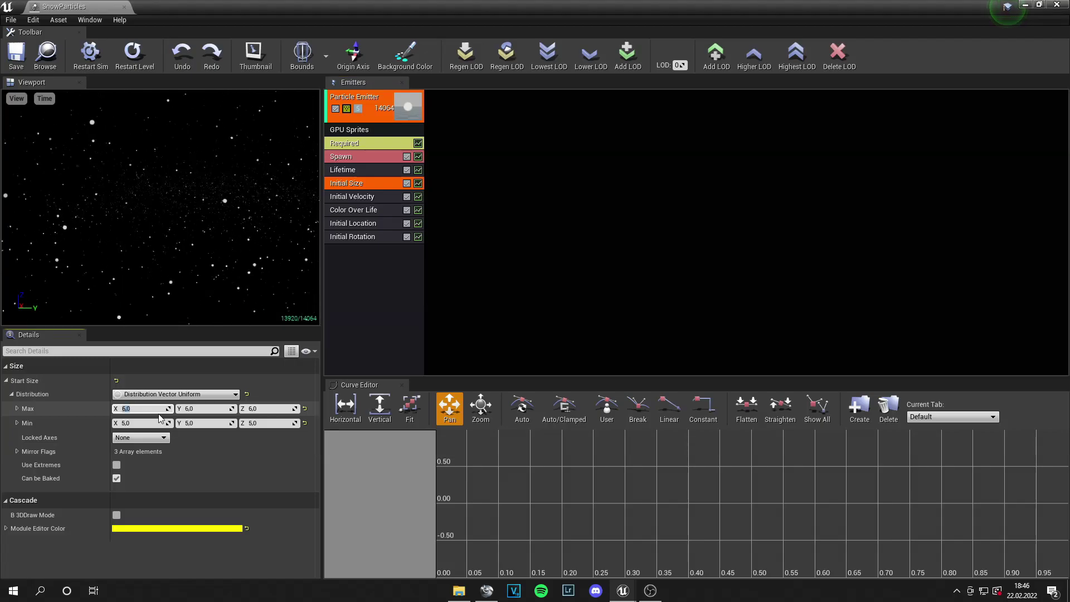
type("3")
key("Tab")
type("3")
key("Tab")
type("3")
key("Return")
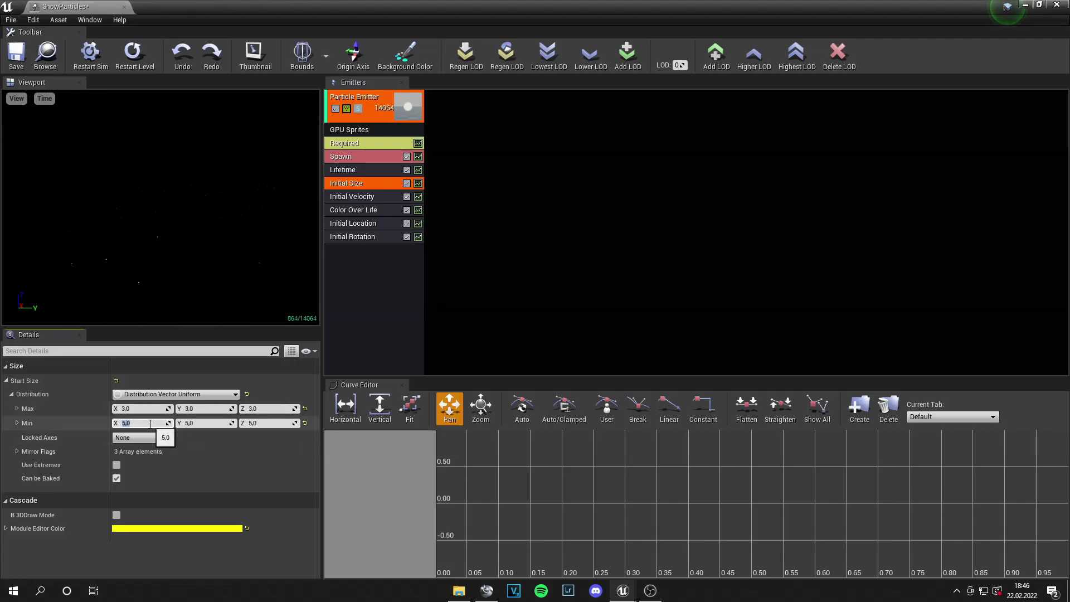
key("Return")
Step: Set the emitter's constant spawn rate to 4000
left_click(373, 265)
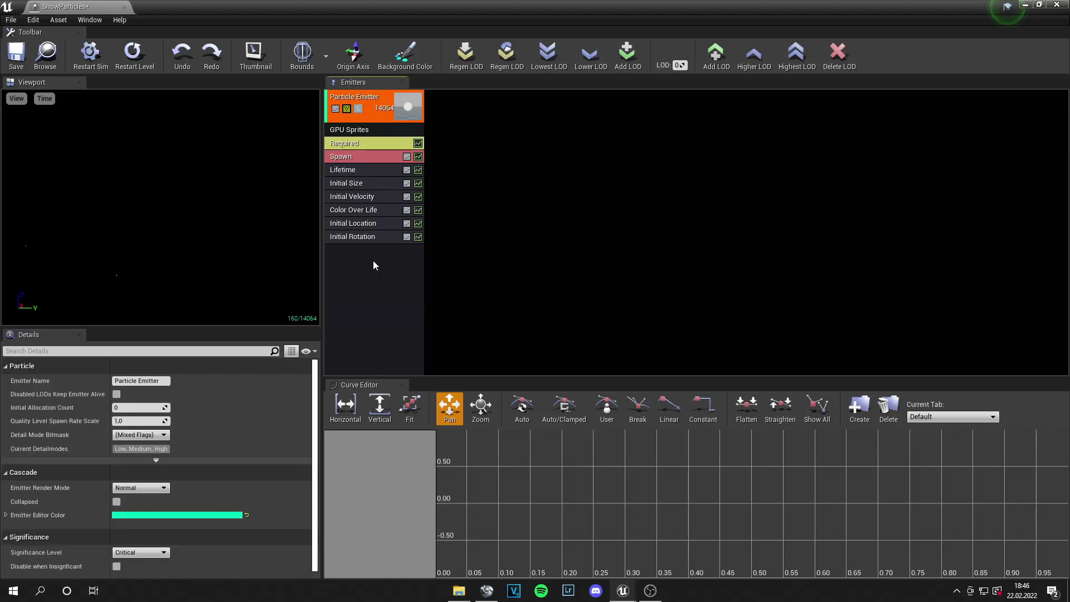
left_click(355, 147)
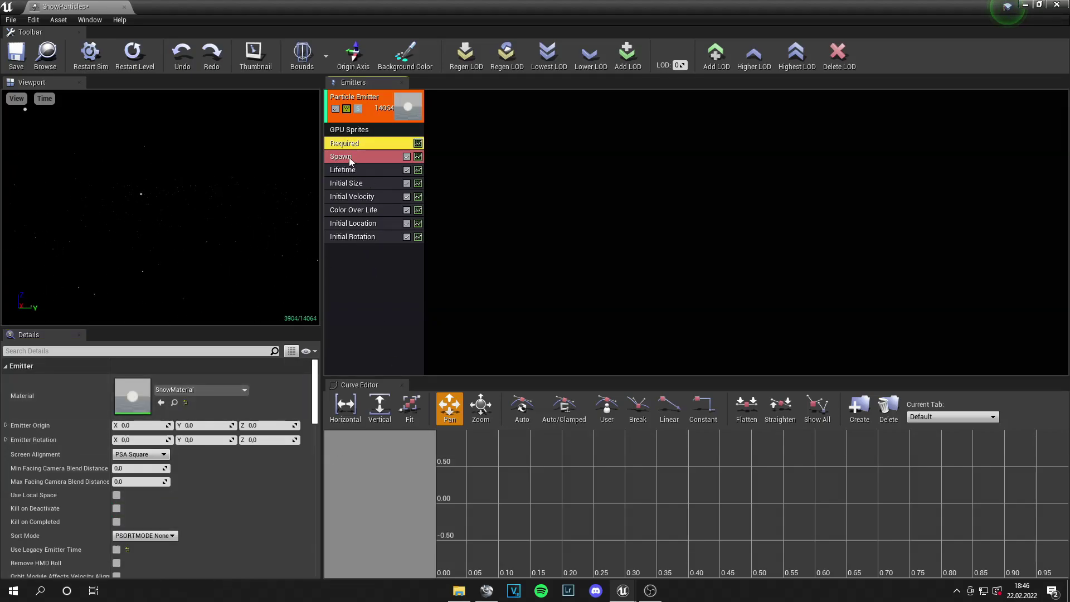
left_click(349, 157)
left_click(136, 408)
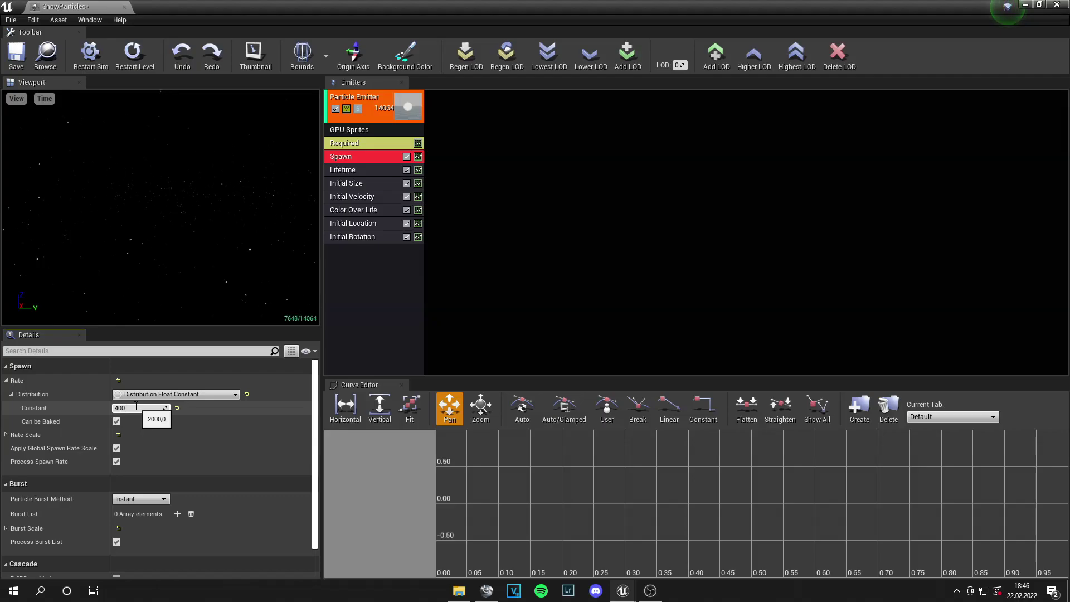
key("Return")
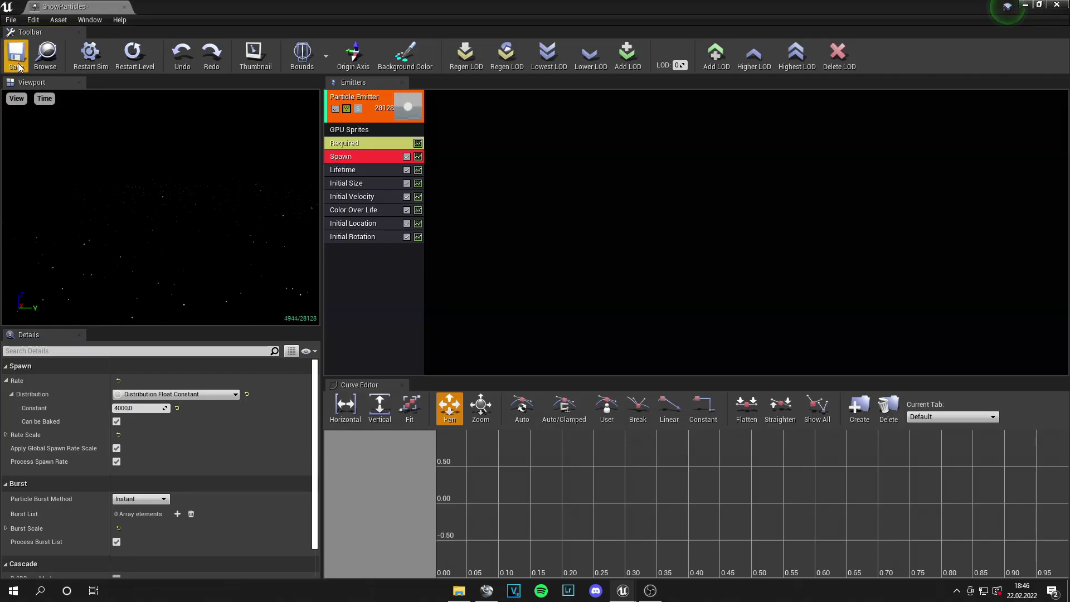